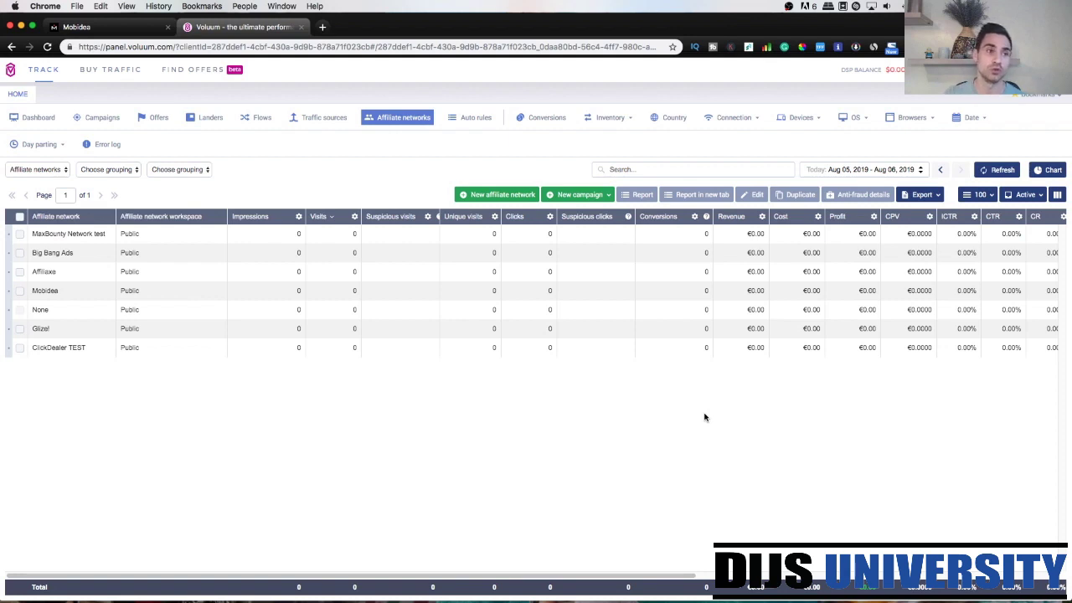
- Open Mobidea offer 17420 (Carrefour Voucher, France, €0.95) and inspect its tracking offer link
{"action": "left_click", "coordinate": [124, 28]}
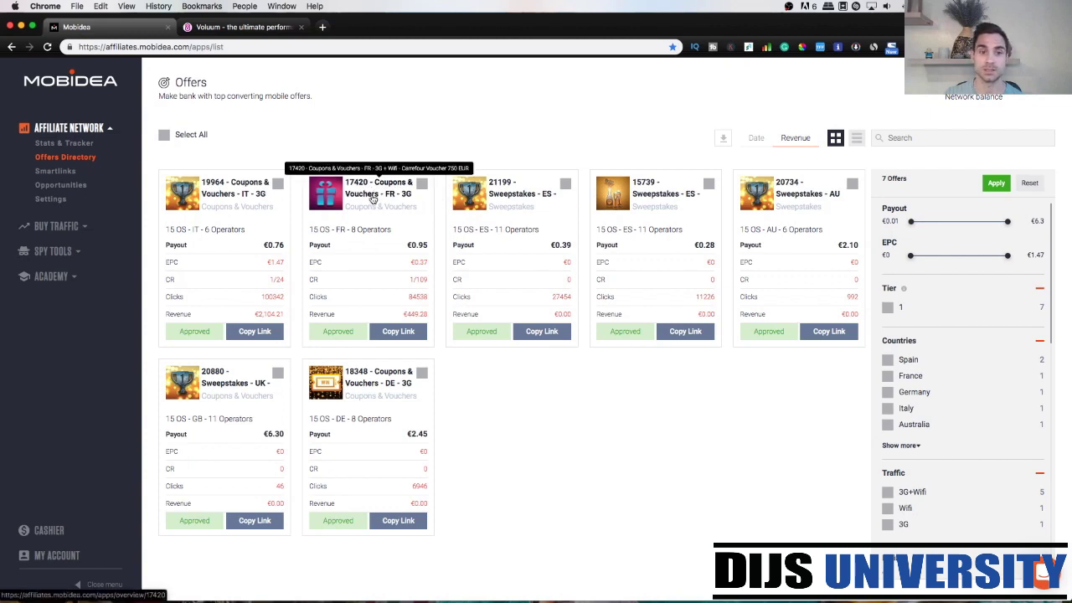
{"action": "left_click", "coordinate": [373, 194]}
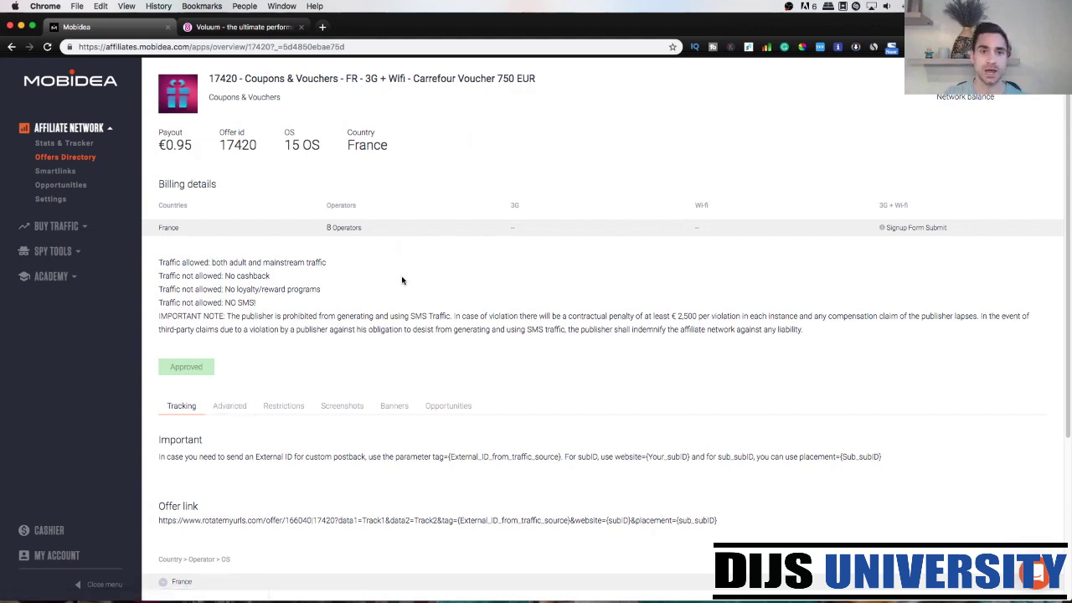
{"action": "scroll", "coordinate": [402, 281], "scroll_direction": "down", "scroll_amount": 1}
{"action": "scroll", "coordinate": [401, 281], "scroll_direction": "down", "scroll_amount": 2}
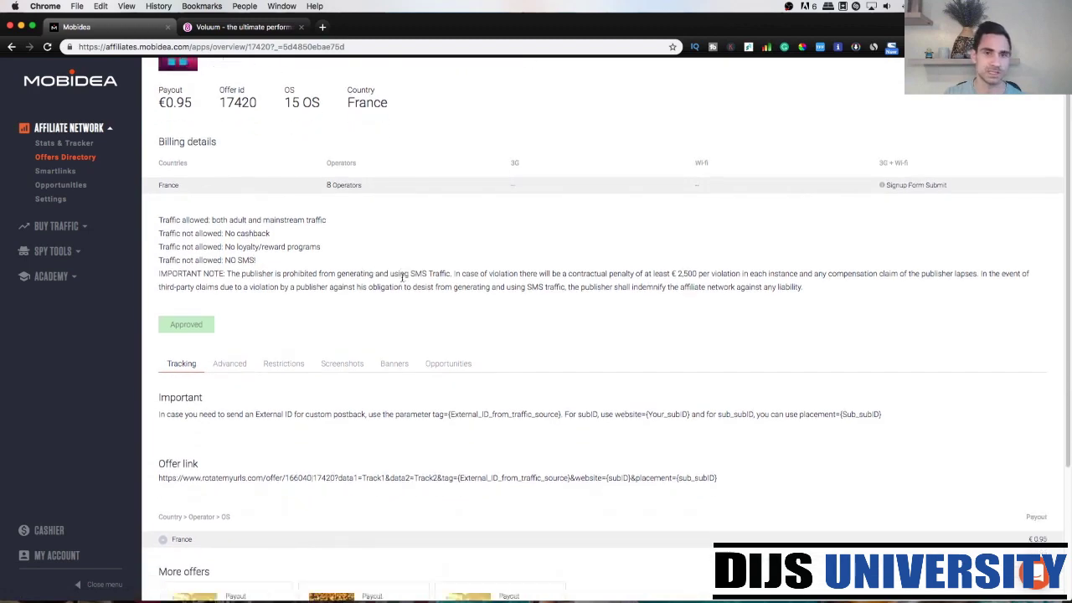
{"action": "scroll", "coordinate": [402, 280], "scroll_direction": "up", "scroll_amount": 2}
{"action": "scroll", "coordinate": [402, 282], "scroll_direction": "down", "scroll_amount": 2}
{"action": "scroll", "coordinate": [402, 279], "scroll_direction": "down", "scroll_amount": 4}
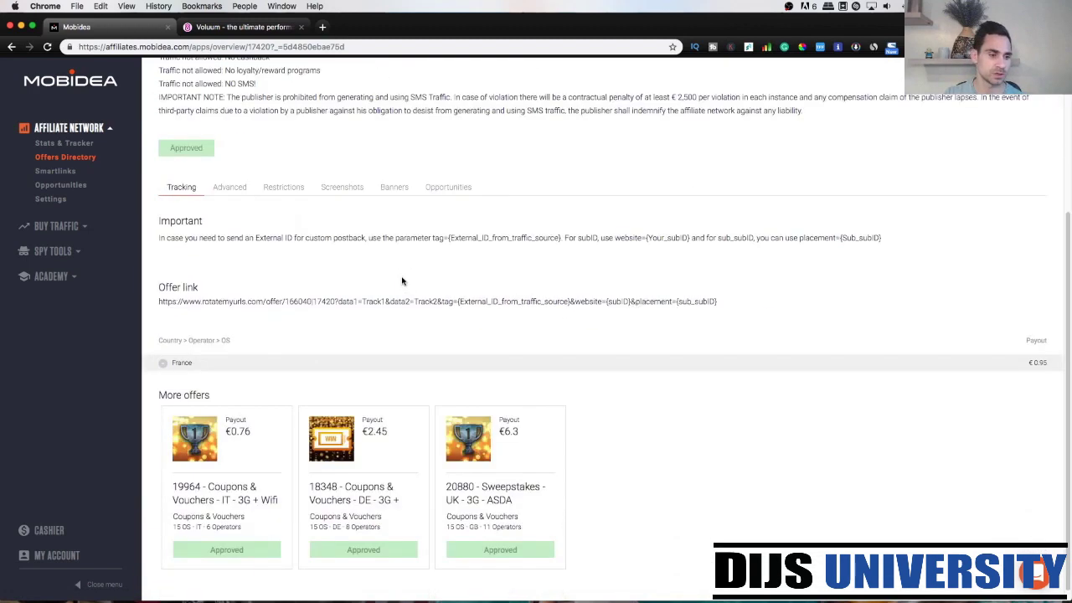
{"action": "triple_click", "coordinate": [162, 289]}
{"action": "left_click", "coordinate": [213, 291]}
{"action": "scroll", "coordinate": [281, 361], "scroll_direction": "up", "scroll_amount": 5}
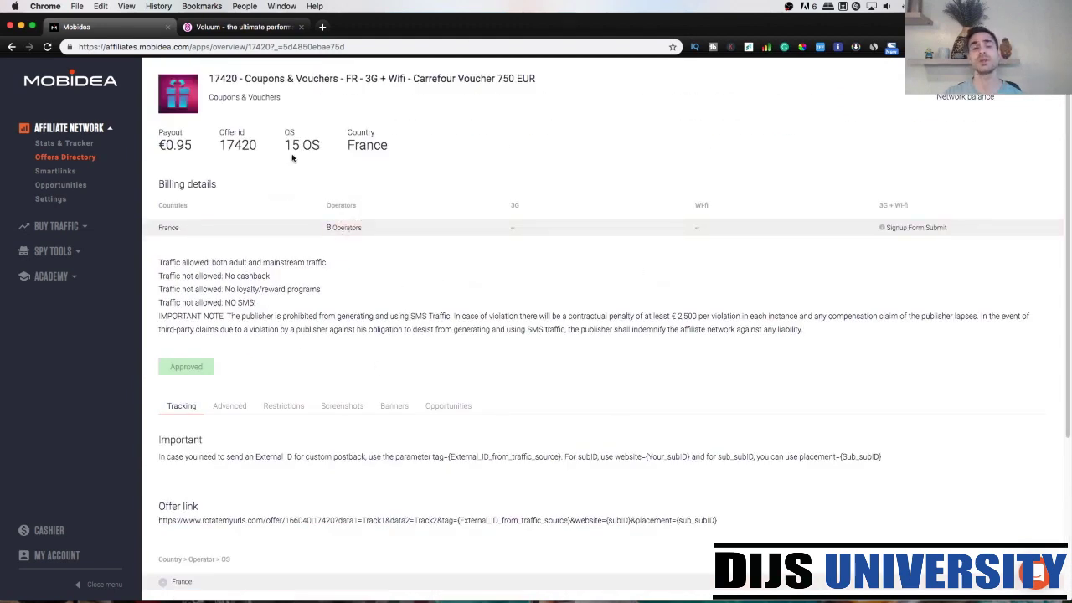
- Start a new affiliate network in Voluum and choose the Mobidea template
{"action": "left_click", "coordinate": [241, 28]}
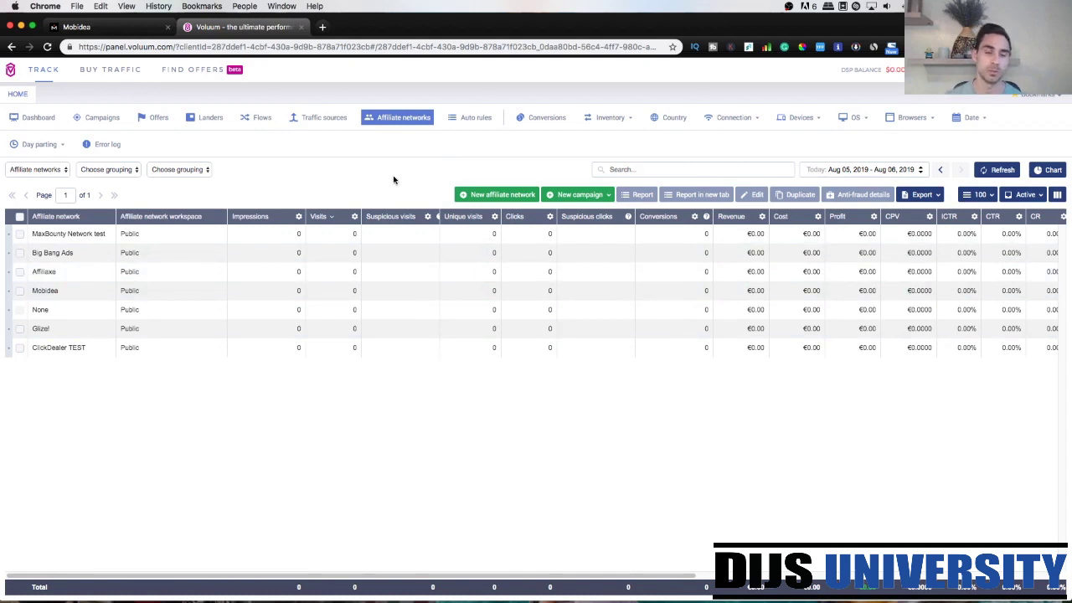
{"action": "left_click", "coordinate": [470, 197]}
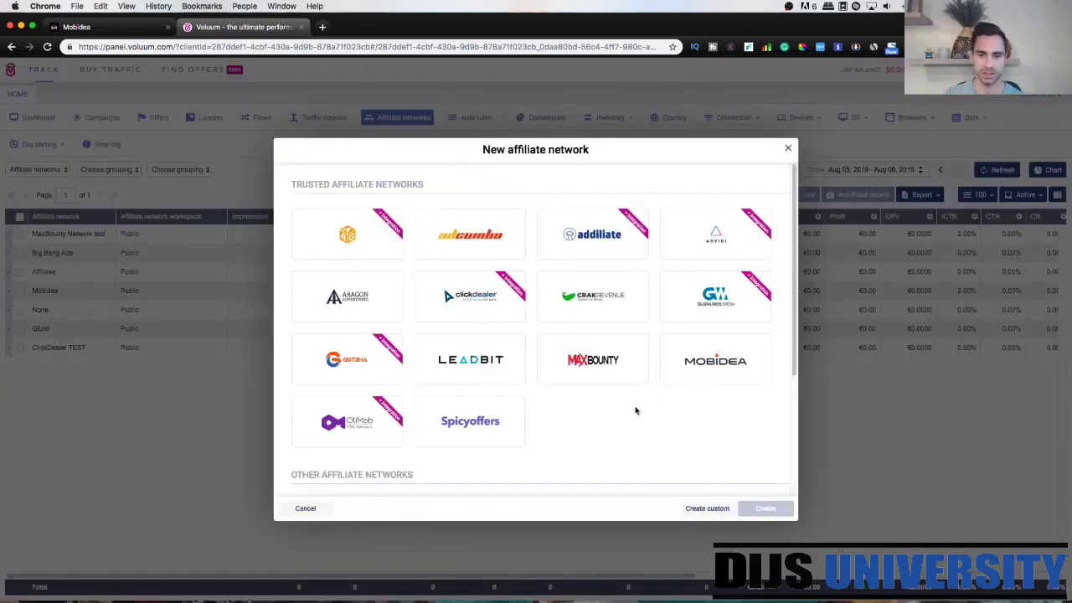
{"action": "scroll", "coordinate": [635, 410], "scroll_direction": "down", "scroll_amount": 2}
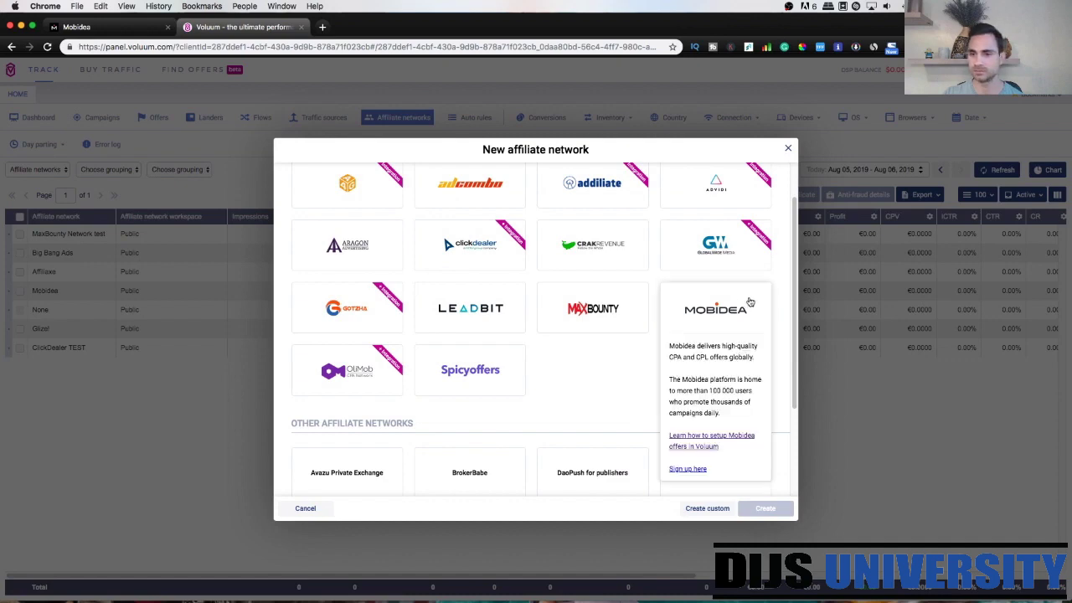
{"action": "left_click", "coordinate": [716, 312]}
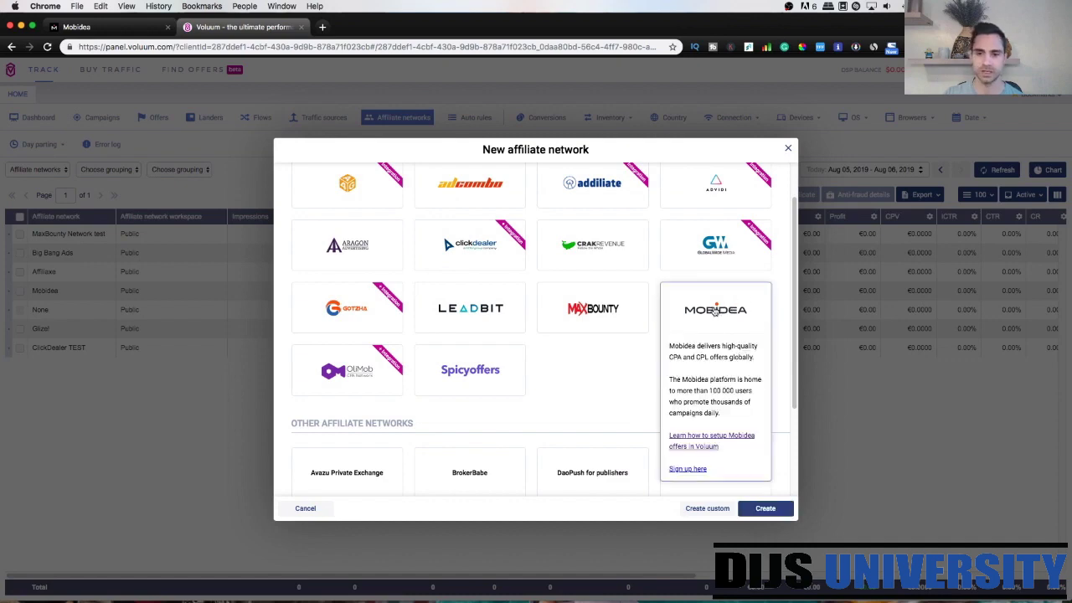
- Create the network from the Mobidea template, rename it 'Mobidea TEST#1', and save it
{"action": "left_click", "coordinate": [766, 508]}
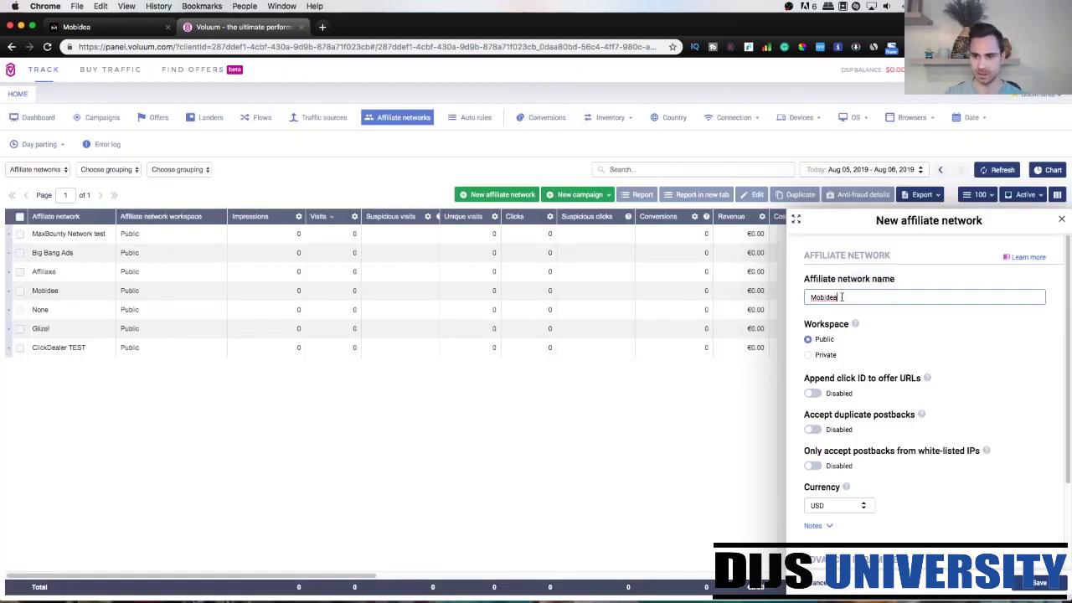
{"action": "type", "text": " TEST#1"}
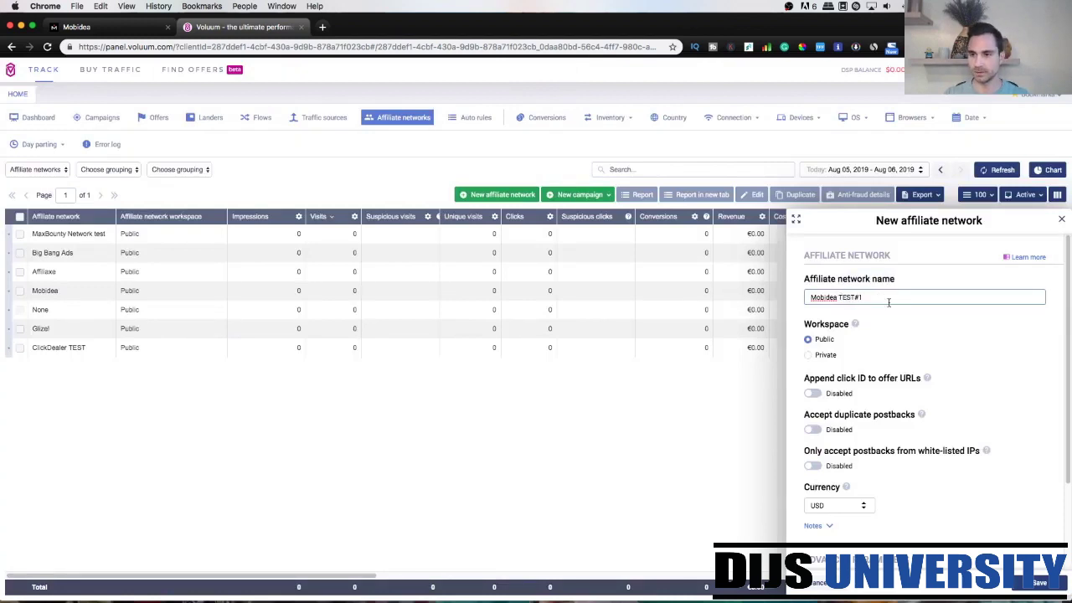
{"action": "left_click", "coordinate": [894, 318]}
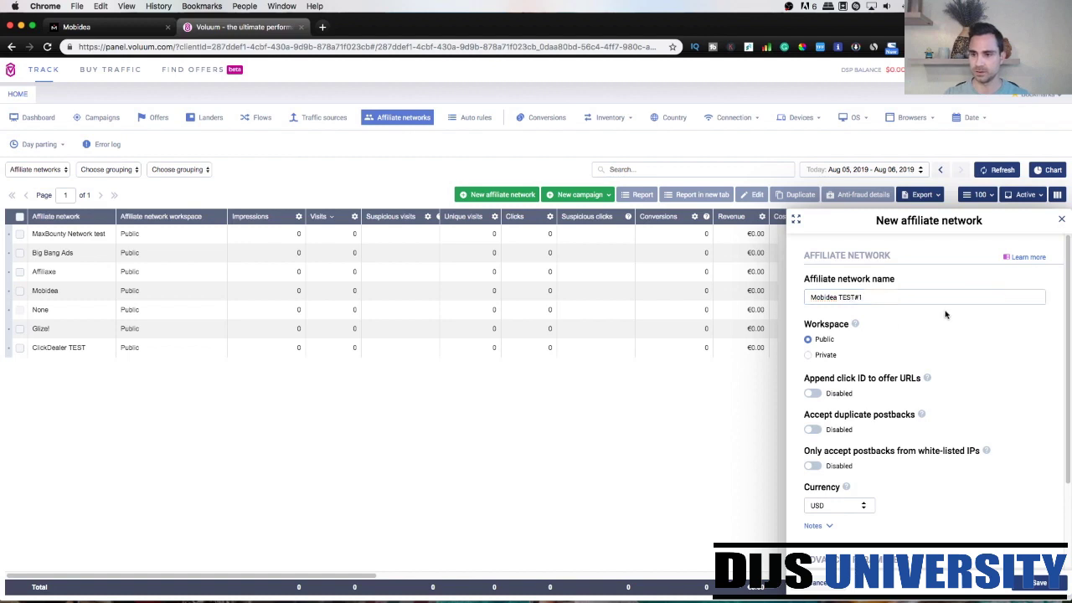
{"action": "scroll", "coordinate": [1038, 401], "scroll_direction": "down", "scroll_amount": 3}
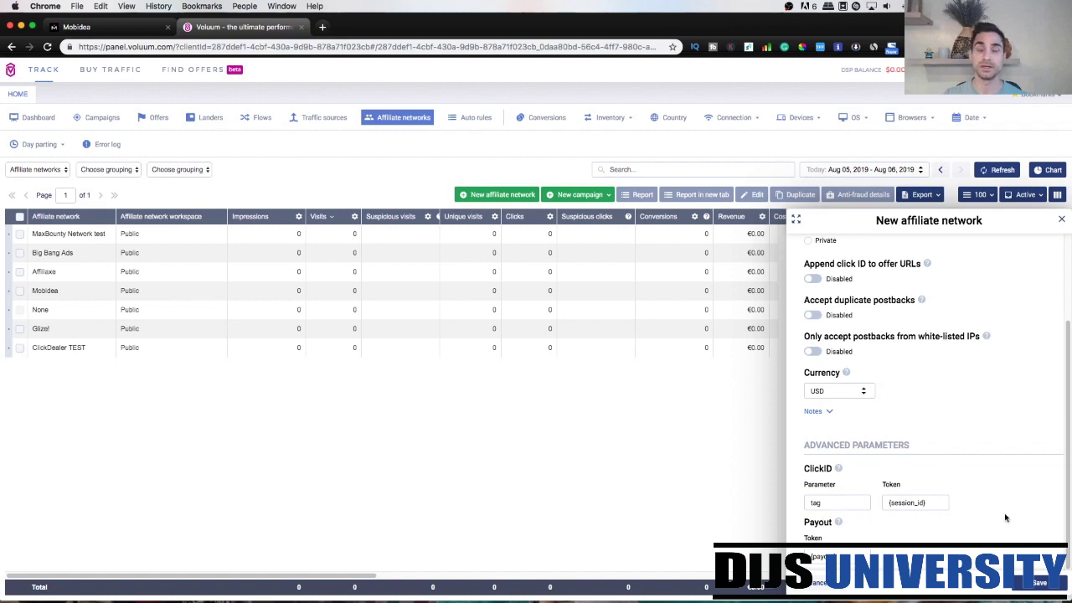
{"action": "scroll", "coordinate": [1006, 517], "scroll_direction": "up", "scroll_amount": 3}
{"action": "scroll", "coordinate": [1006, 517], "scroll_direction": "down", "scroll_amount": 3}
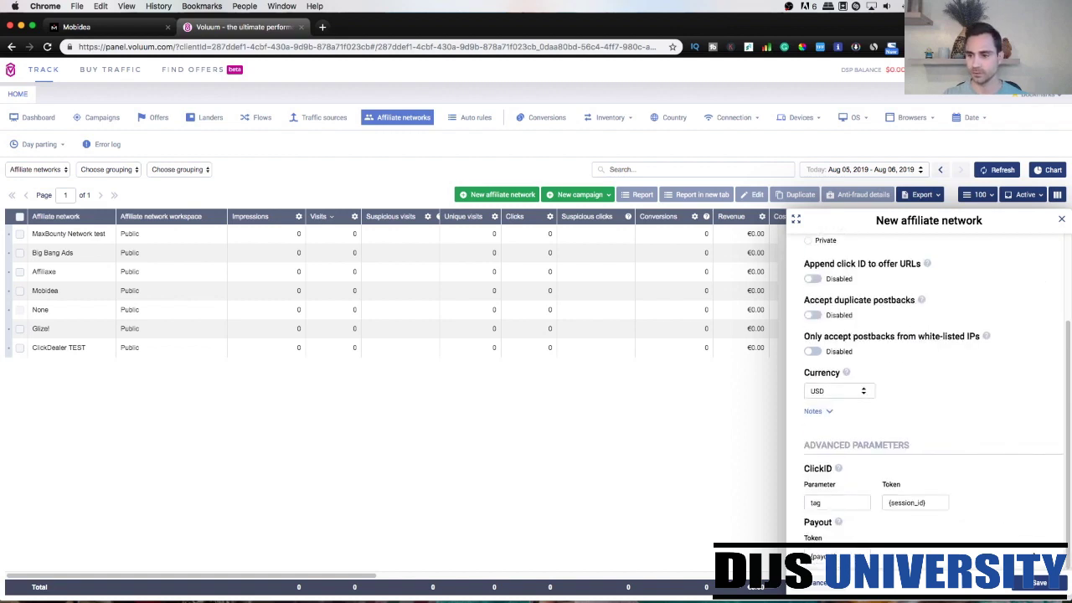
{"action": "left_click", "coordinate": [1038, 586]}
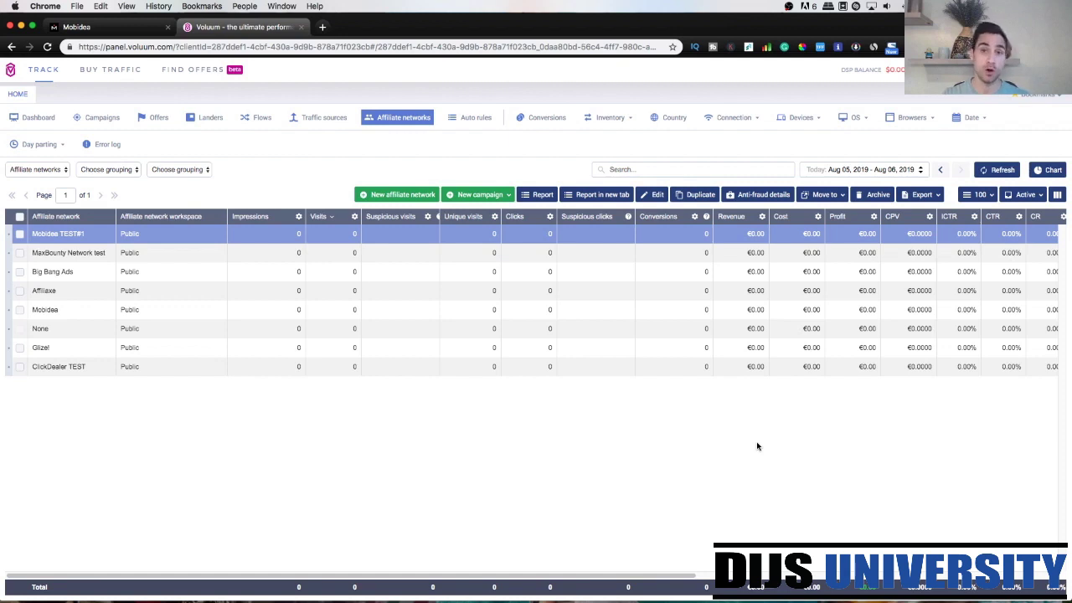
- Start a new offer from scratch in Voluum's offers list
{"action": "left_click", "coordinate": [159, 119]}
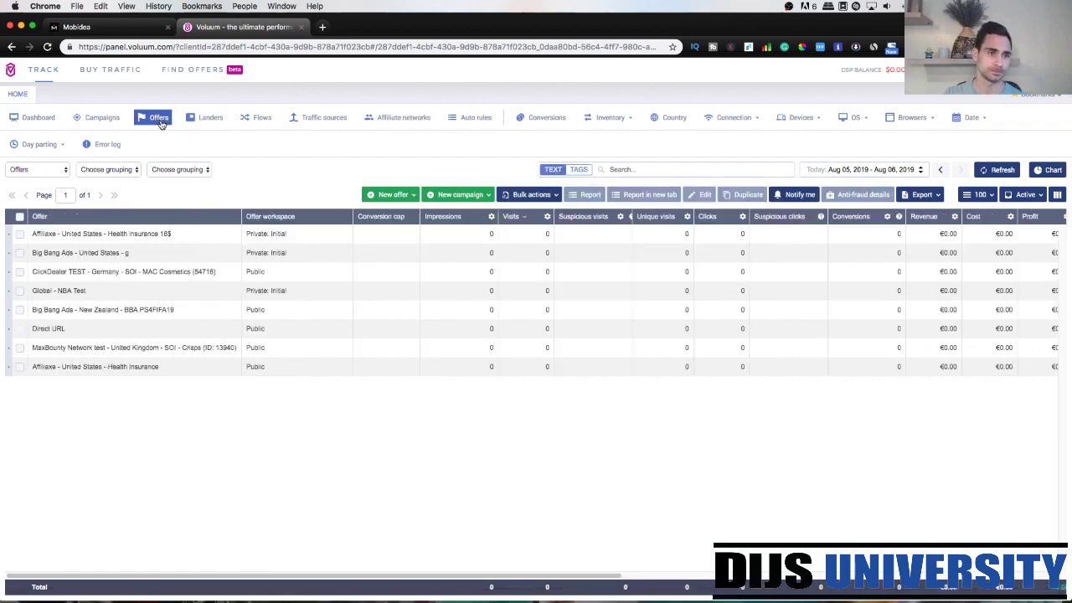
{"action": "left_click", "coordinate": [373, 199]}
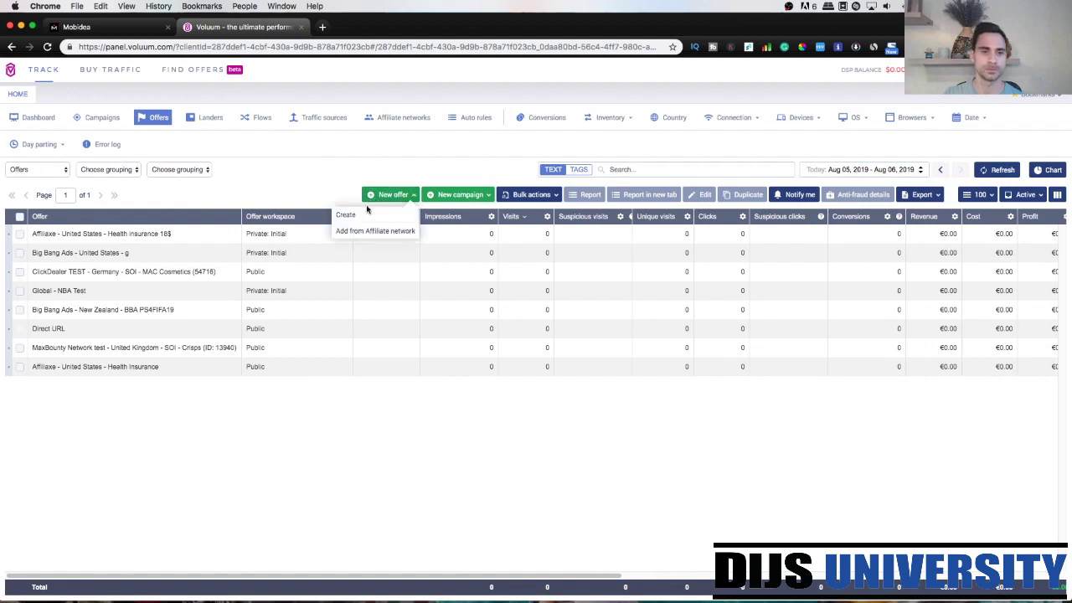
{"action": "left_click", "coordinate": [363, 216]}
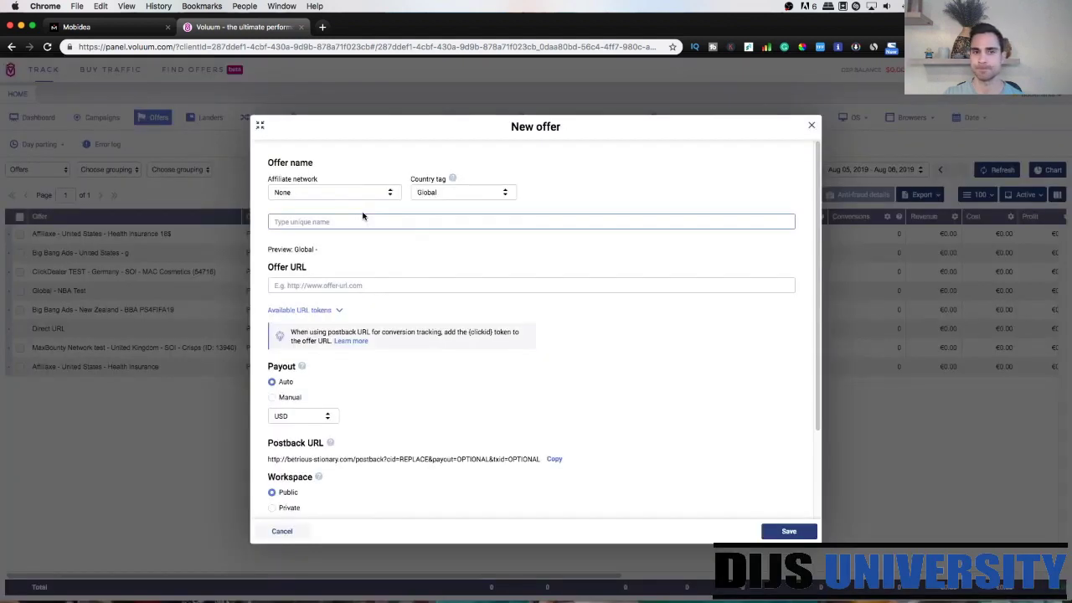
{"action": "left_click_drag", "start_coordinate": [269, 179], "coordinate": [319, 181]}
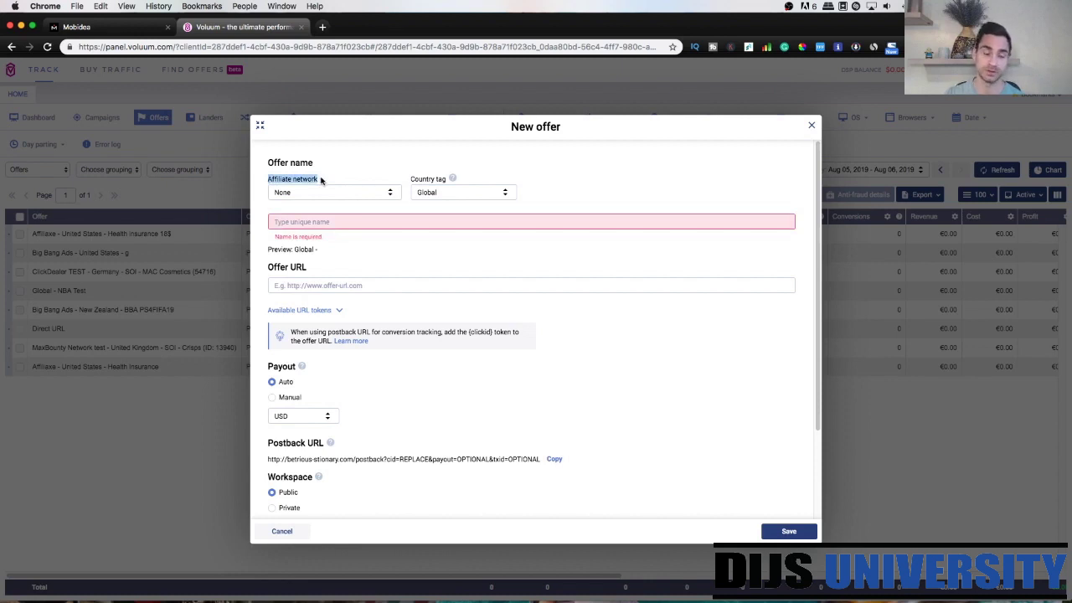
- Choose Mobidea TEST#1 as the new offer's affiliate network
{"action": "left_click", "coordinate": [327, 193]}
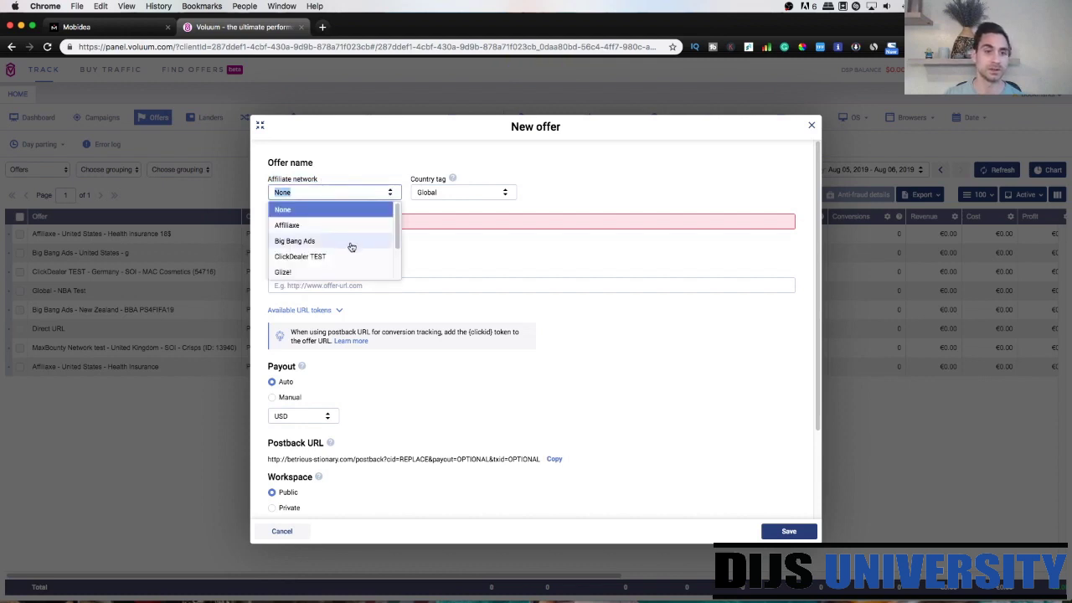
{"action": "scroll", "coordinate": [347, 262], "scroll_direction": "down", "scroll_amount": 1}
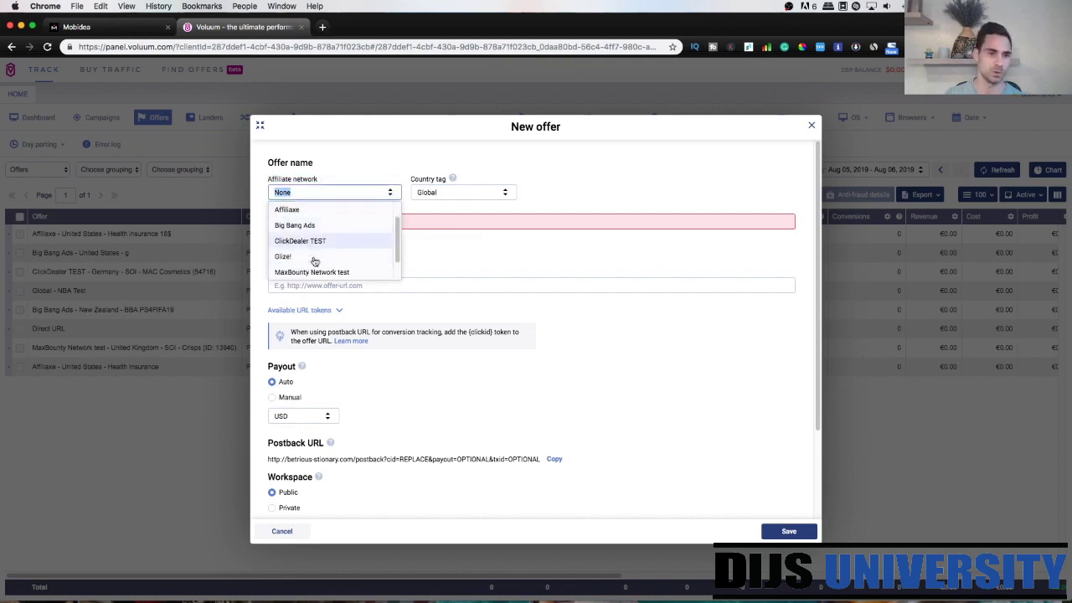
{"action": "scroll", "coordinate": [368, 256], "scroll_direction": "down", "scroll_amount": 1}
{"action": "scroll", "coordinate": [339, 245], "scroll_direction": "down", "scroll_amount": 1}
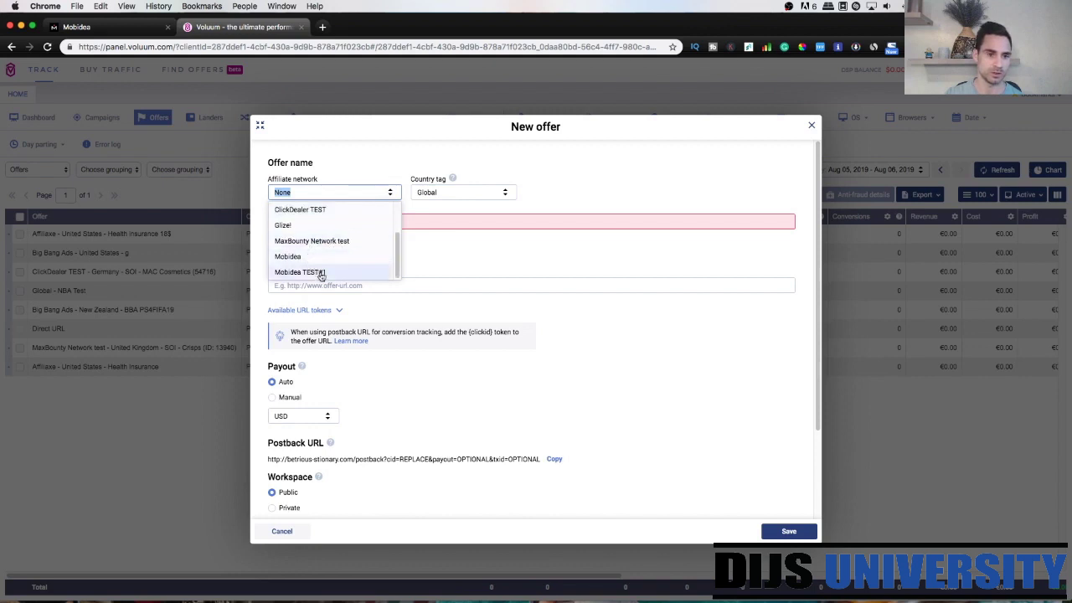
{"action": "left_click", "coordinate": [320, 272]}
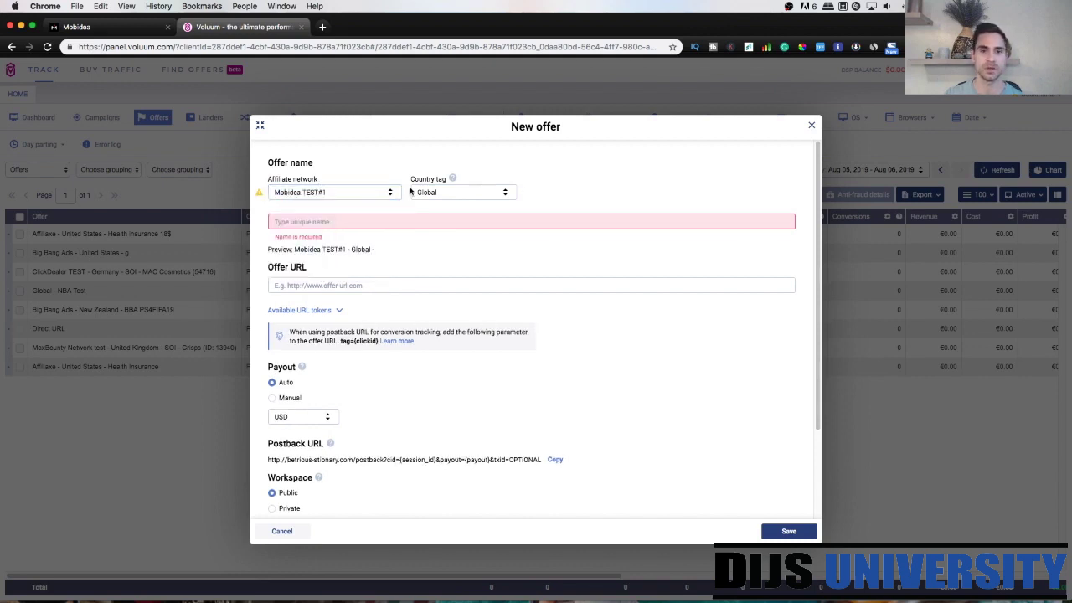
- Set the new offer's country tag to France
{"action": "left_click", "coordinate": [125, 29]}
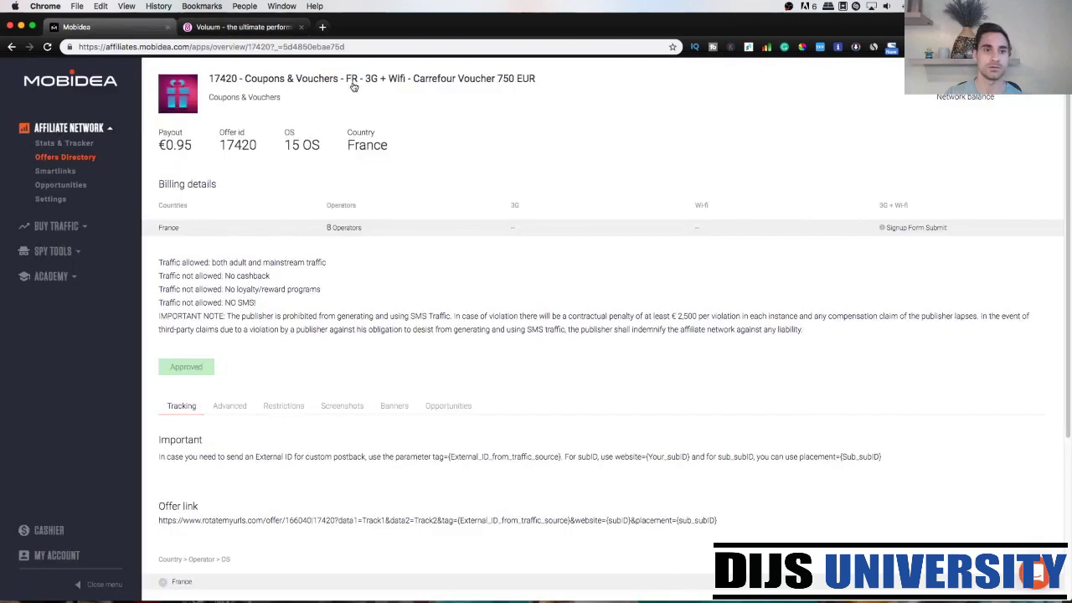
{"action": "left_click", "coordinate": [259, 28]}
{"action": "left_click", "coordinate": [467, 192]}
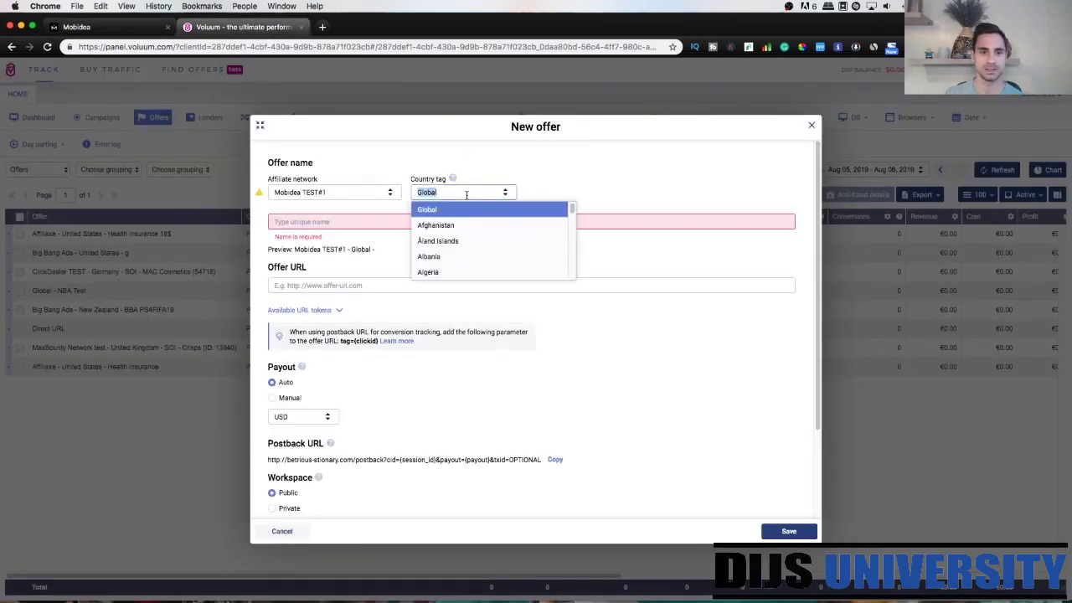
{"action": "scroll", "coordinate": [501, 255], "scroll_direction": "down", "scroll_amount": 1}
{"action": "type", "text": "france"}
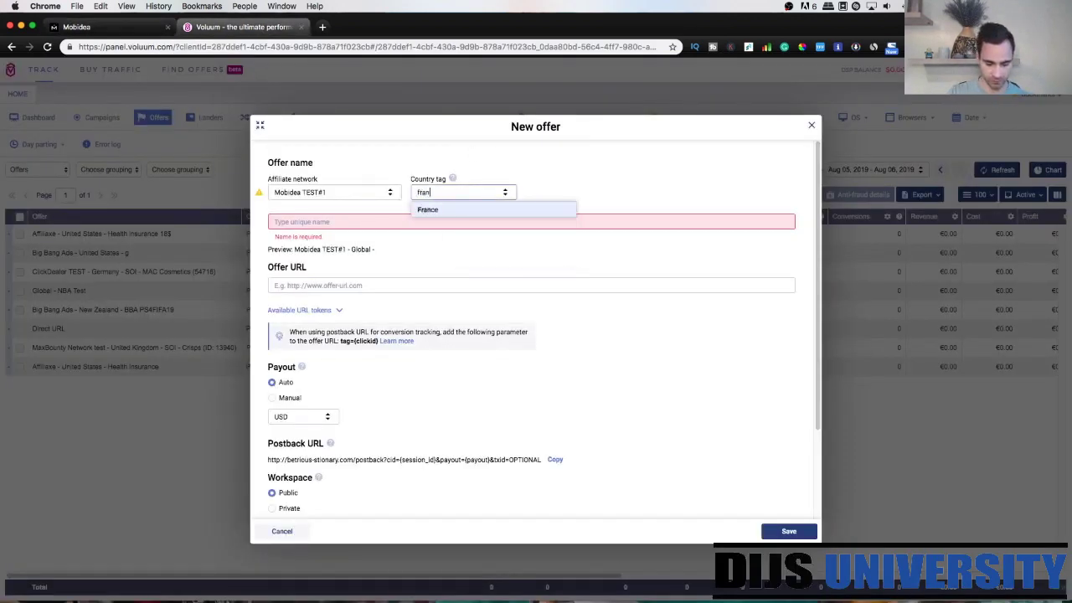
{"action": "left_click", "coordinate": [432, 210]}
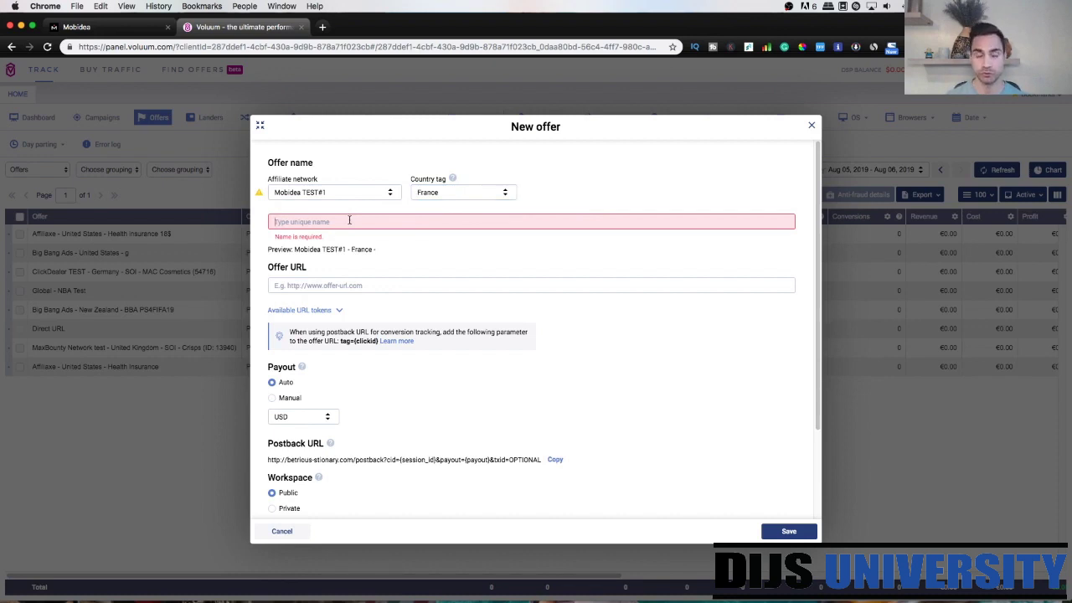
- Begin the offer name with 'Carrefour Voucher ('
{"action": "left_click", "coordinate": [349, 220]}
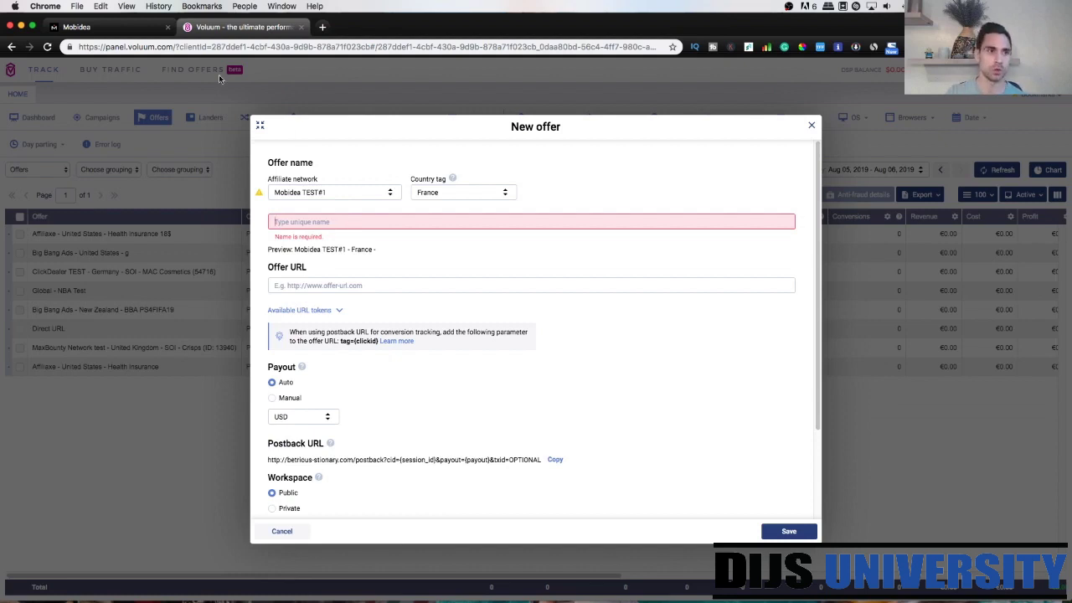
{"action": "left_click", "coordinate": [98, 27]}
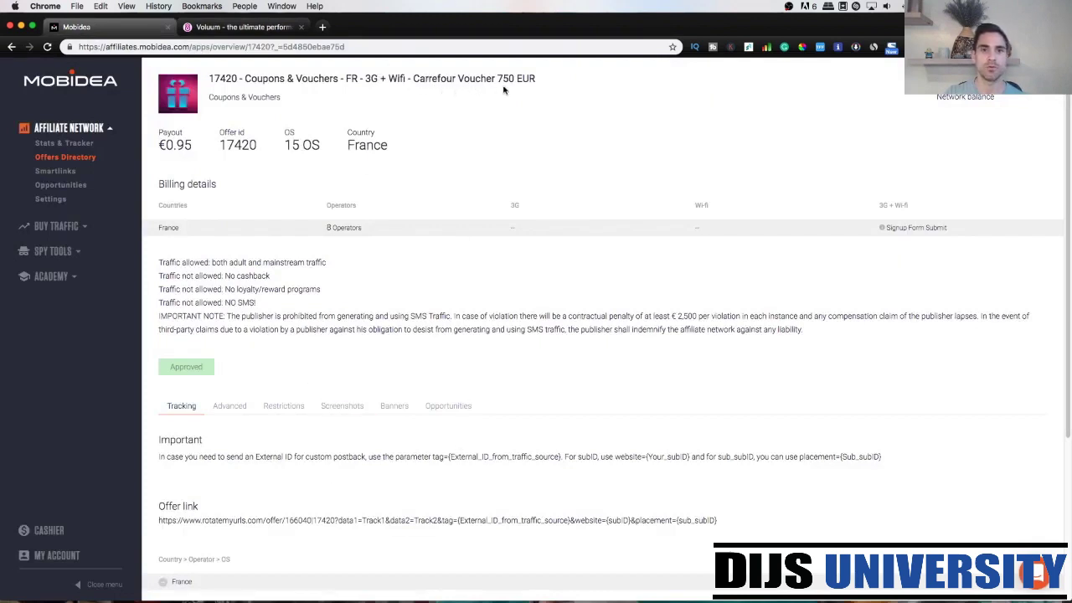
{"action": "left_click", "coordinate": [226, 27]}
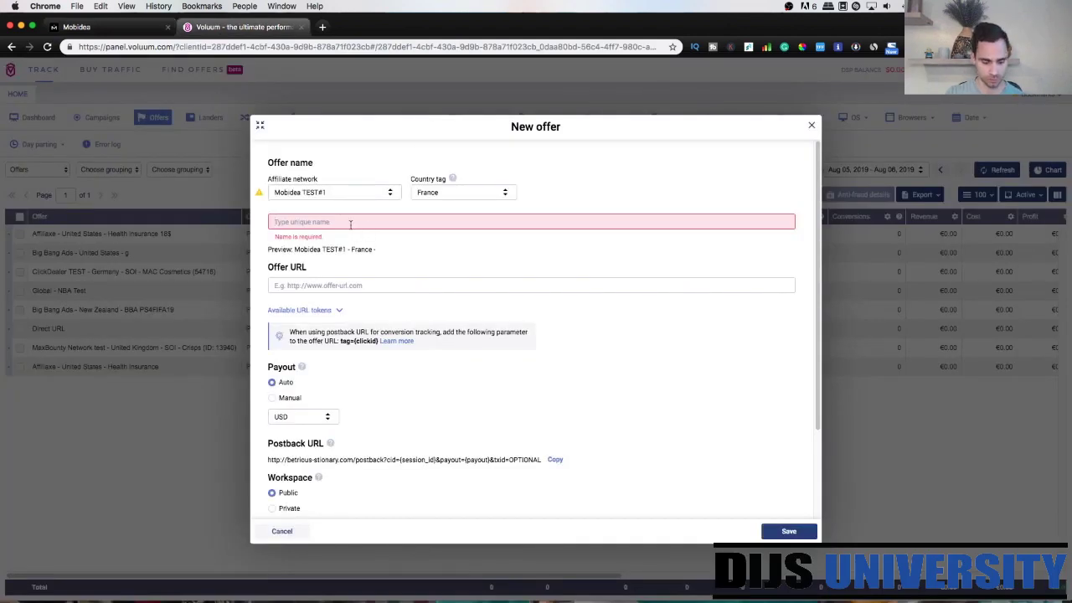
{"action": "type", "text": "Carrefour Voucher"}
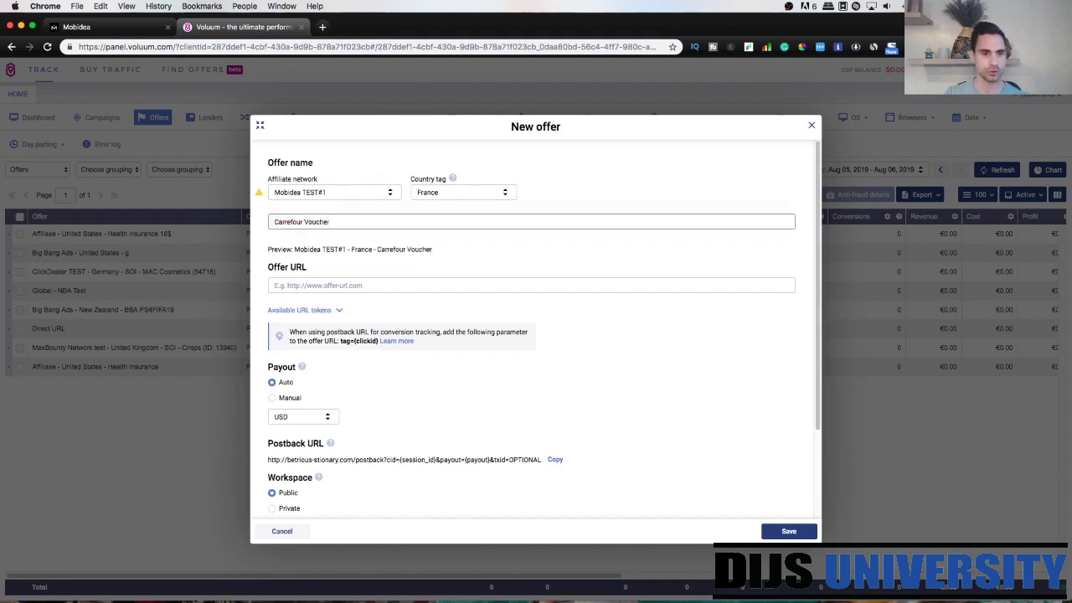
{"action": "type", "text": " ("}
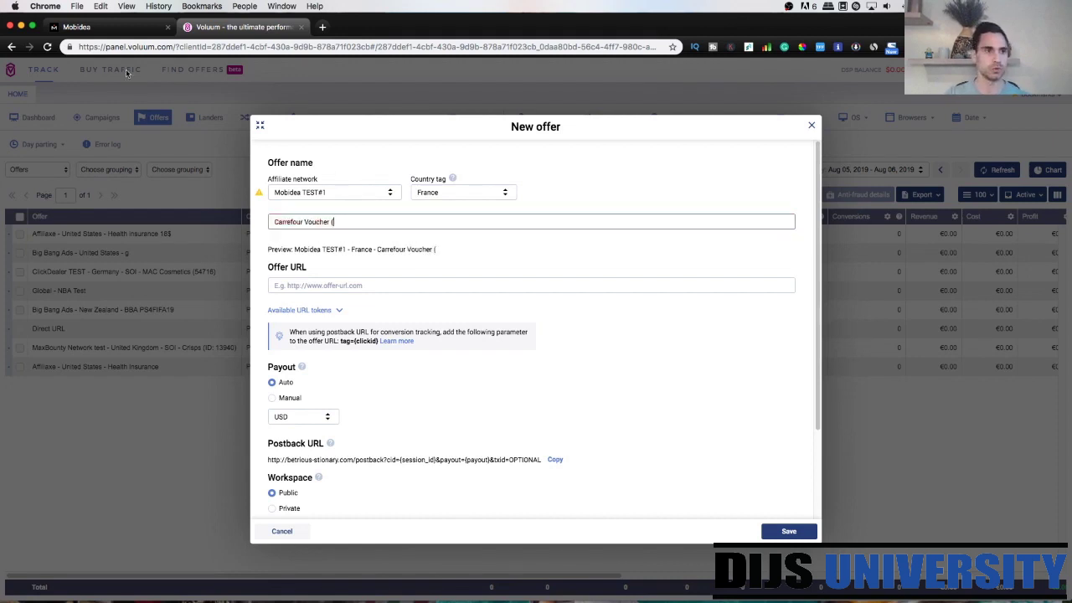
- Copy ID 17420 from Mobidea and complete the name as 'Carrefour Voucher (ID: 17420)'
{"action": "left_click", "coordinate": [116, 28]}
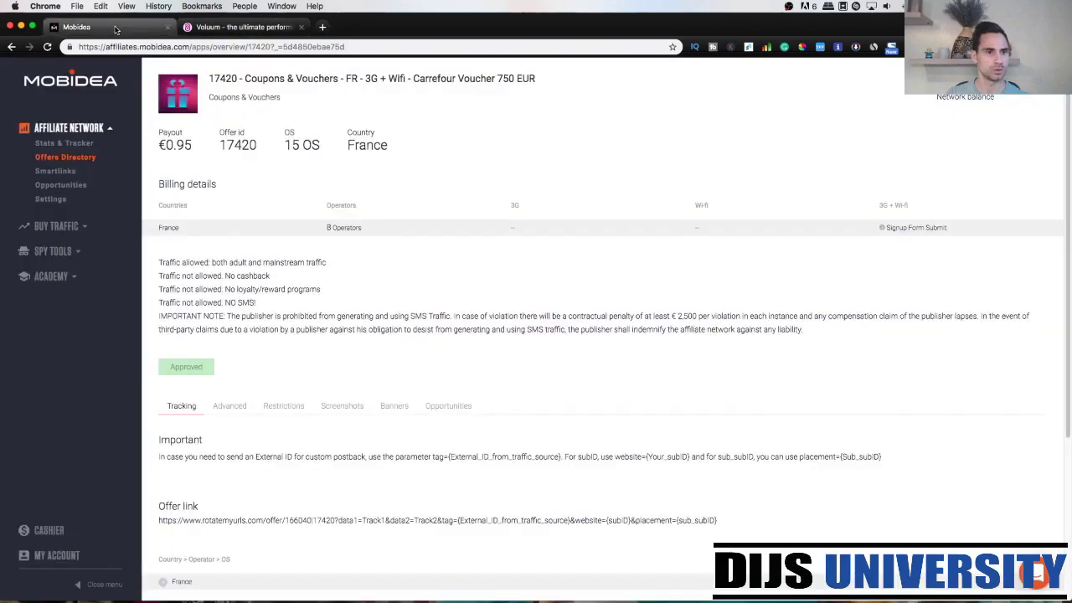
{"action": "double_click", "coordinate": [220, 79]}
{"action": "right_click", "coordinate": [216, 77]}
{"action": "left_click", "coordinate": [232, 98]}
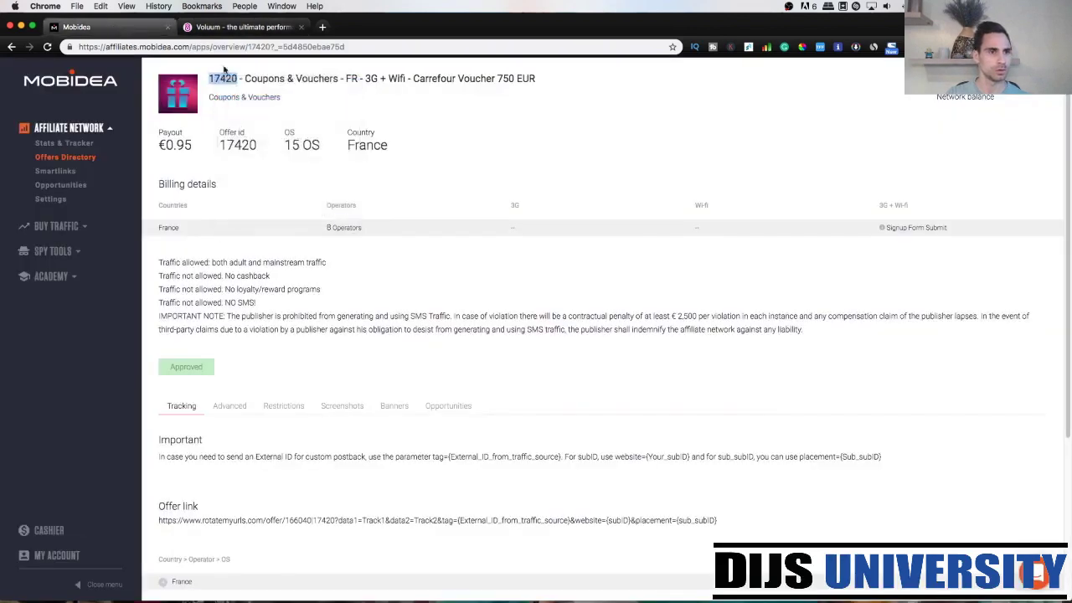
{"action": "left_click", "coordinate": [228, 30]}
{"action": "type", "text": "Carrefour Voucher (1"}
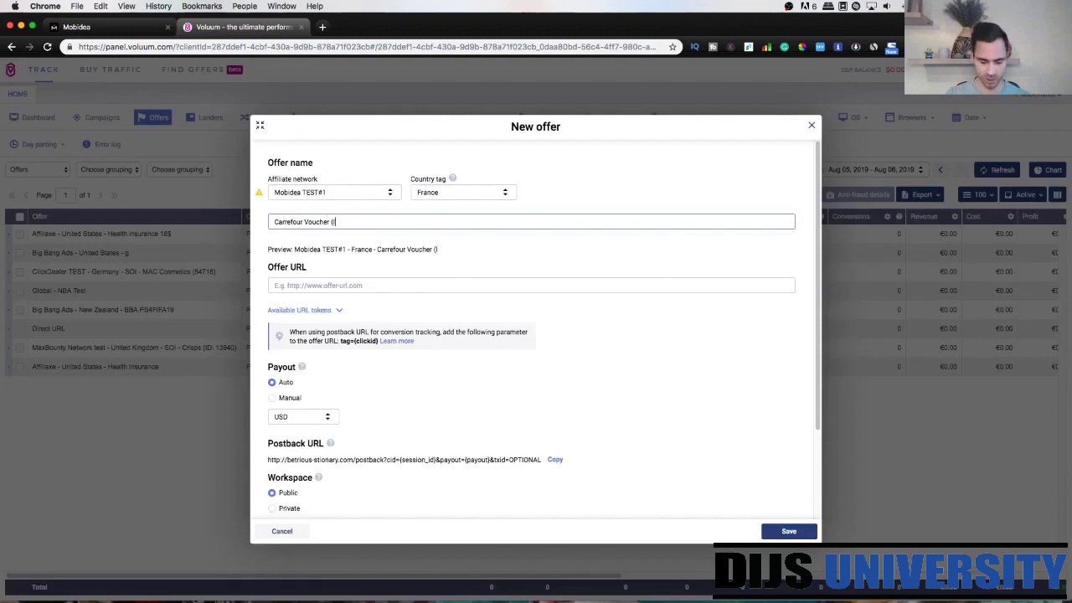
{"action": "type", "text": "ID:"}
{"action": "key", "text": "ctrl+v"}
{"action": "type", "text": ")"}
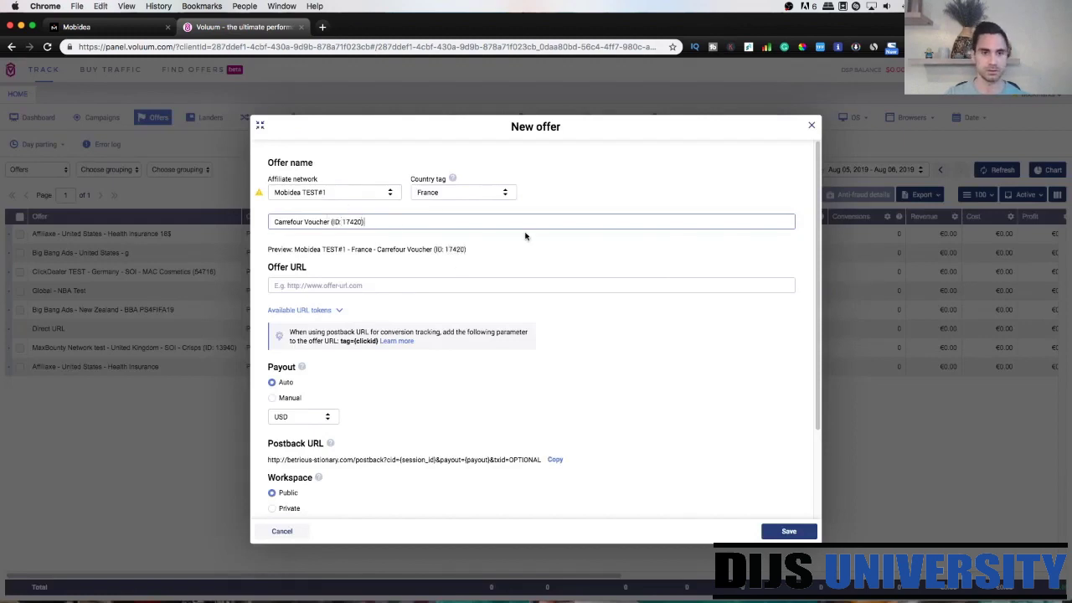
{"action": "left_click", "coordinate": [534, 241]}
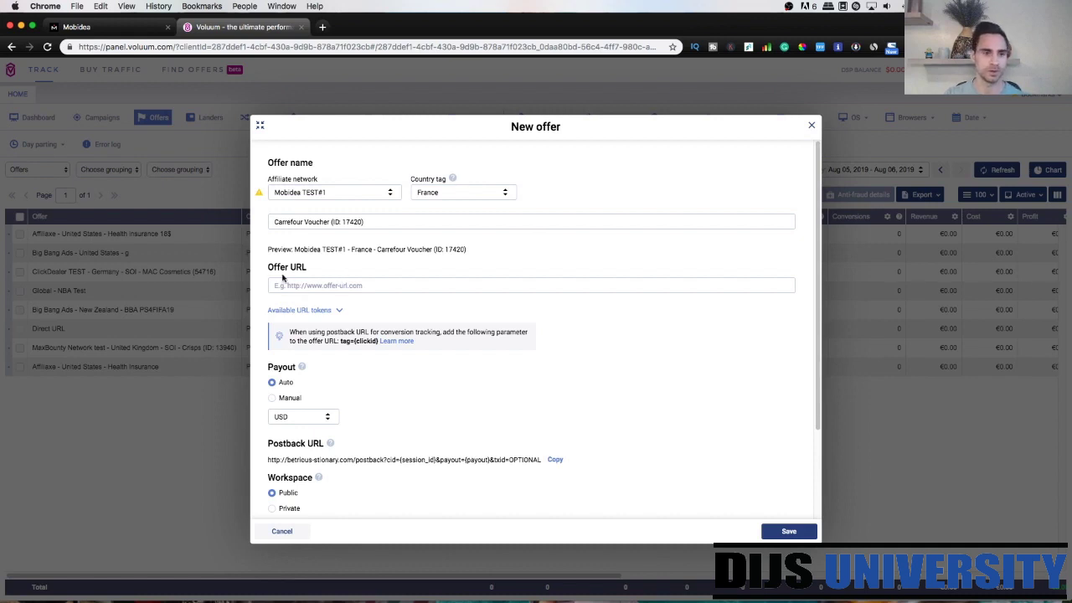
- Copy Mobidea's offer link for 17420 and paste it as the offer URL
{"action": "left_click", "coordinate": [332, 285]}
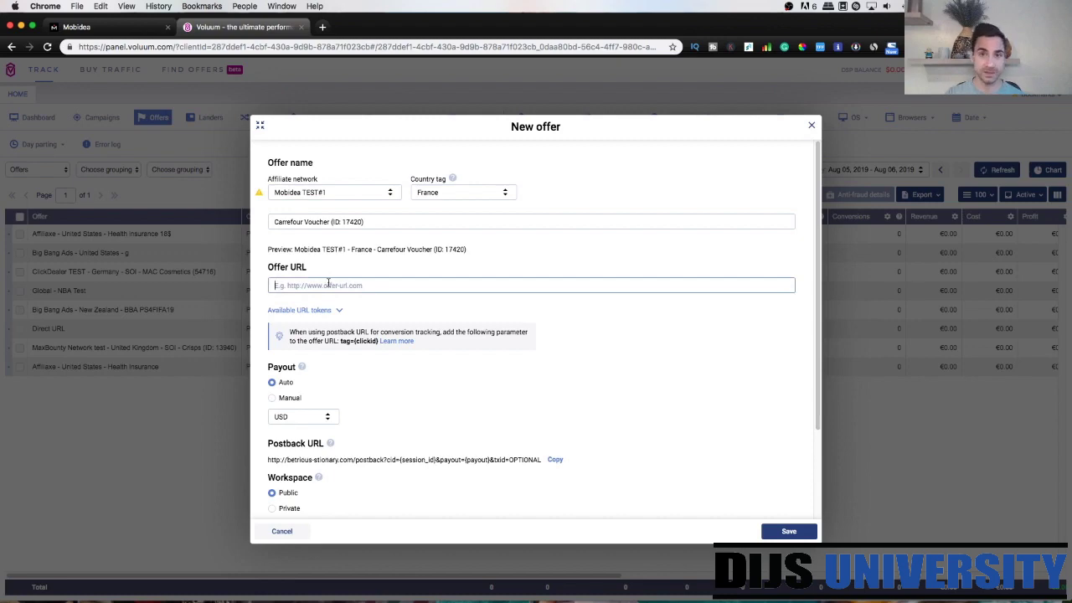
{"action": "left_click", "coordinate": [112, 28]}
{"action": "scroll", "coordinate": [490, 356], "scroll_direction": "down", "scroll_amount": 3}
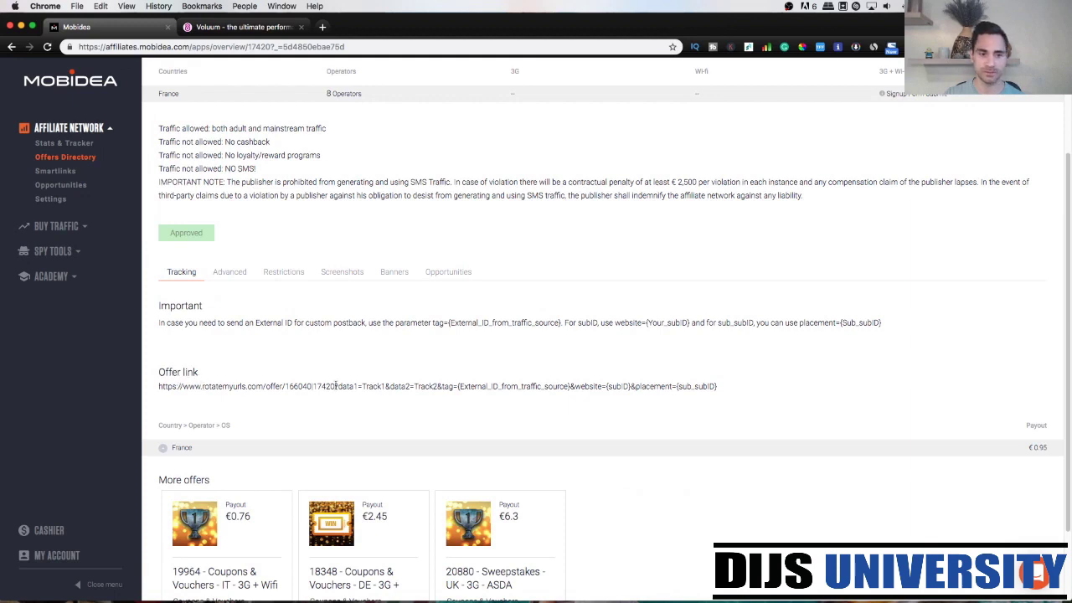
{"action": "triple_click", "coordinate": [373, 386]}
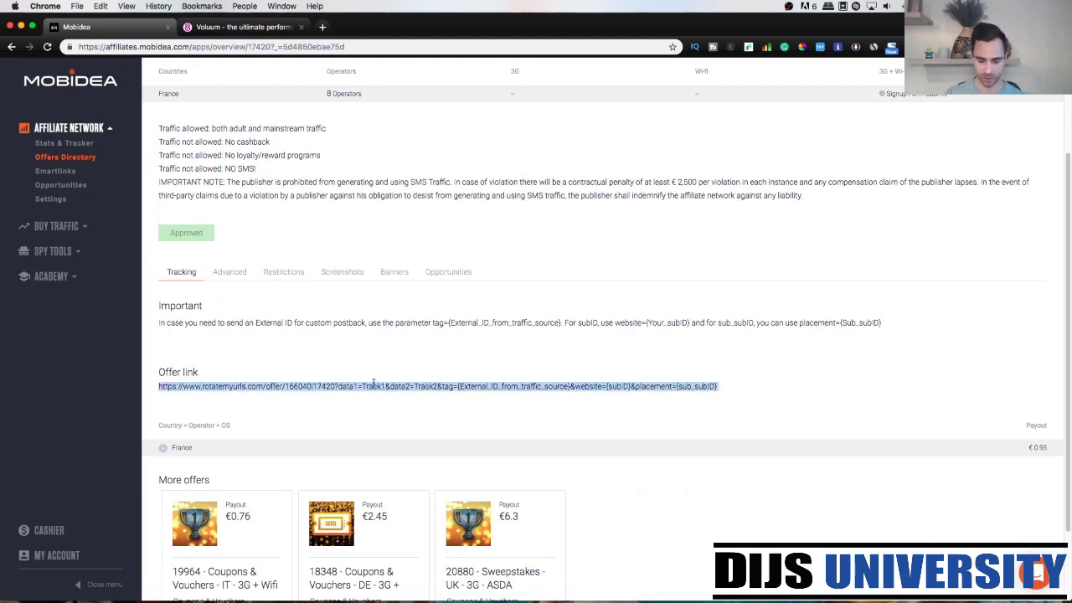
{"action": "left_click", "coordinate": [223, 30]}
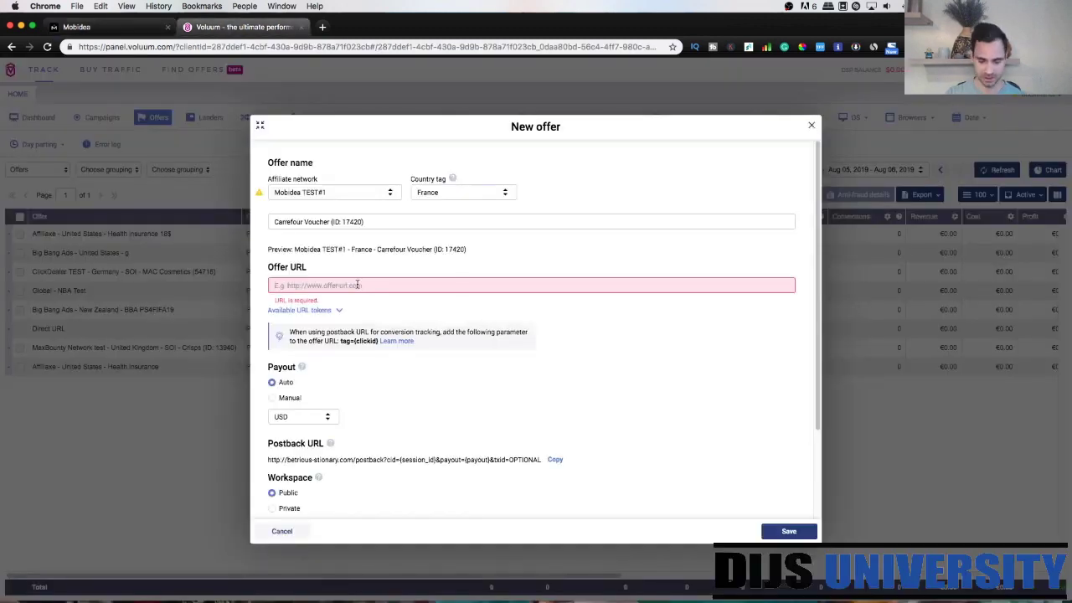
{"action": "key", "text": "super+v"}
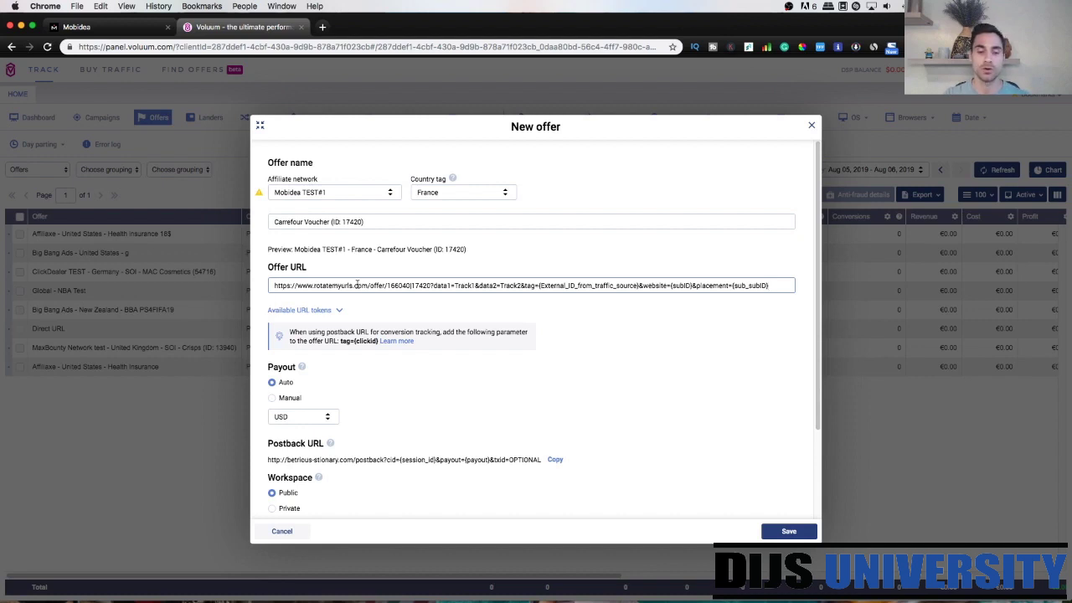
- Append '&tag={clickid}', copied from the postback hint, to the end of the offer URL
{"action": "left_click_drag", "start_coordinate": [340, 341], "coordinate": [377, 342]}
{"action": "left_click", "coordinate": [341, 342]}
{"action": "left_click", "coordinate": [787, 289]}
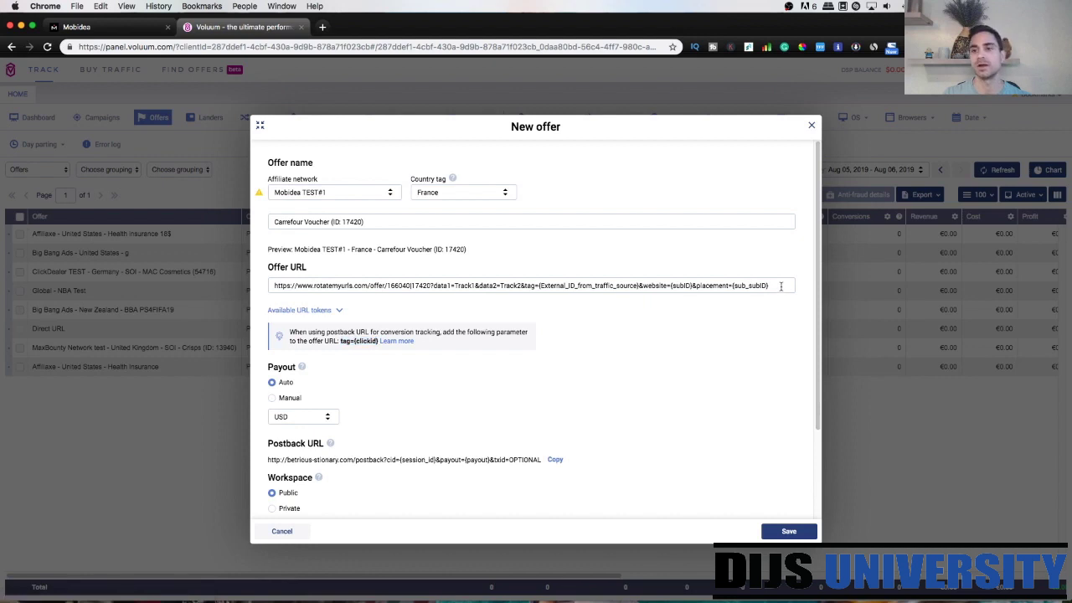
{"action": "left_click", "coordinate": [778, 285]}
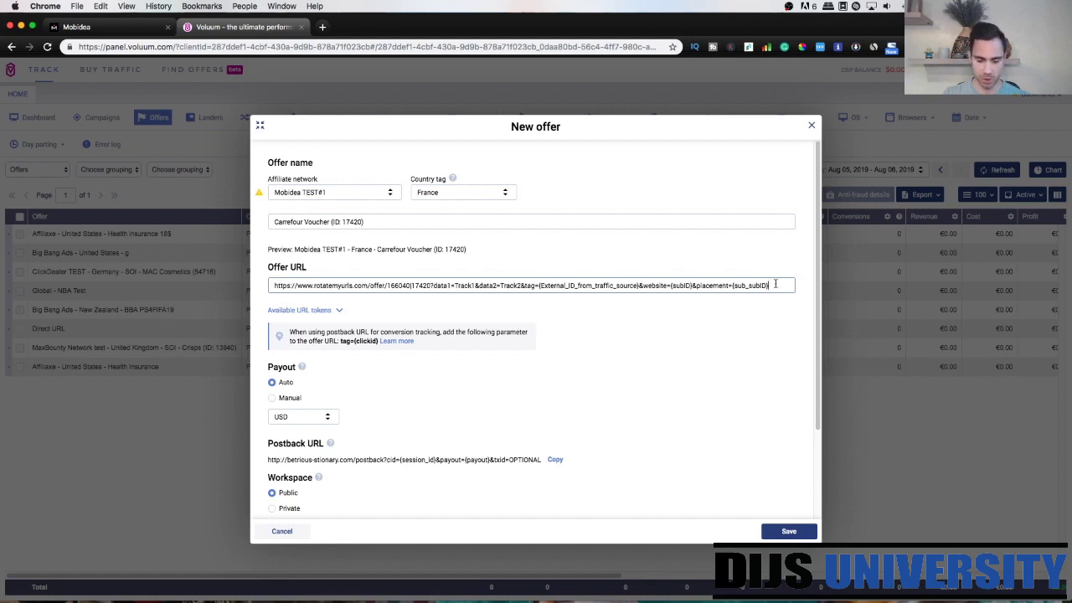
{"action": "type", "text": "&"}
{"action": "left_click_drag", "start_coordinate": [339, 341], "coordinate": [378, 341]}
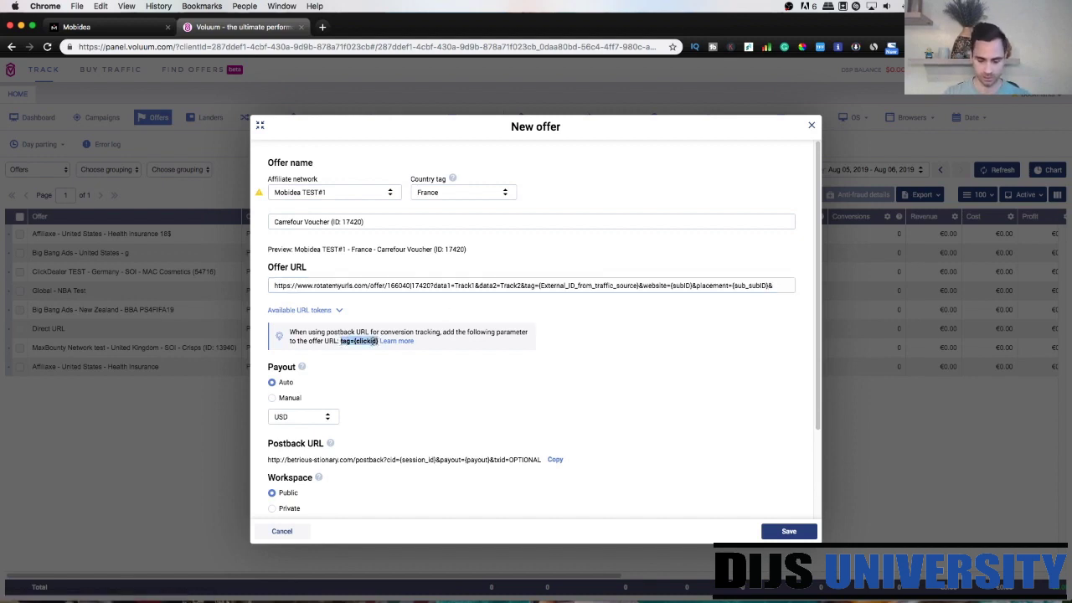
{"action": "left_click", "coordinate": [783, 286]}
{"action": "key", "text": "ctrl+v"}
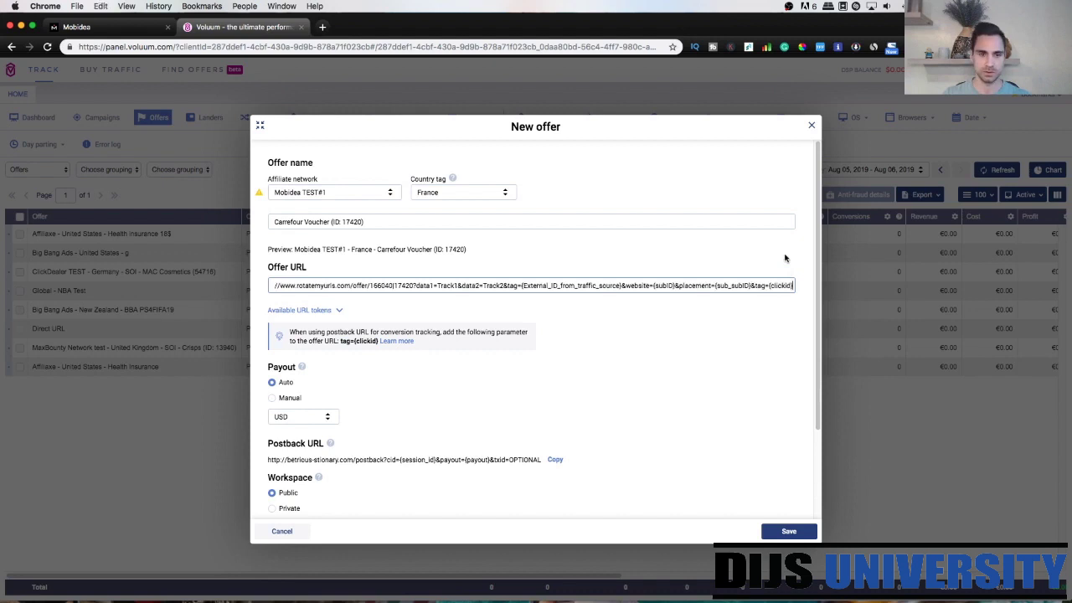
{"action": "left_click", "coordinate": [784, 258]}
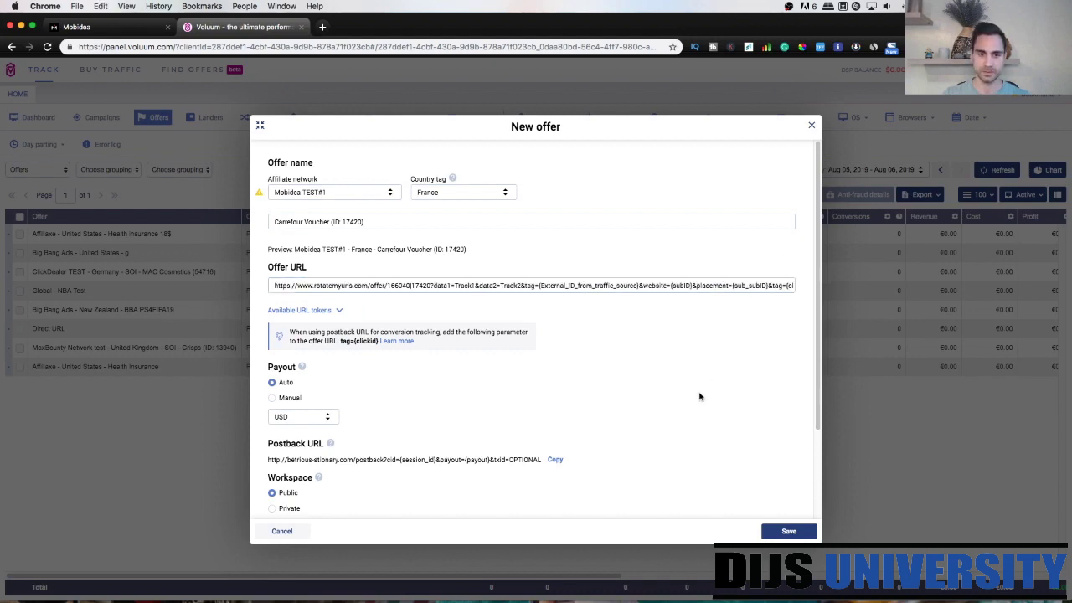
- Save the Carrefour Voucher (ID: 17420) offer from the New offer dialog
{"action": "scroll", "coordinate": [699, 411], "scroll_direction": "down", "scroll_amount": 3}
{"action": "scroll", "coordinate": [699, 411], "scroll_direction": "down", "scroll_amount": 2}
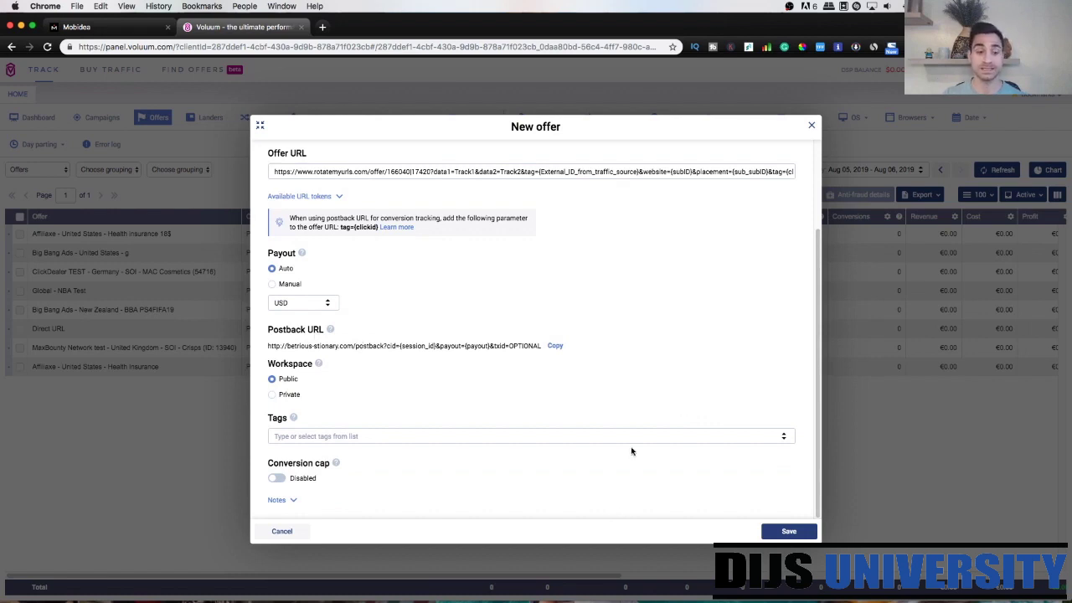
{"action": "left_click", "coordinate": [789, 533]}
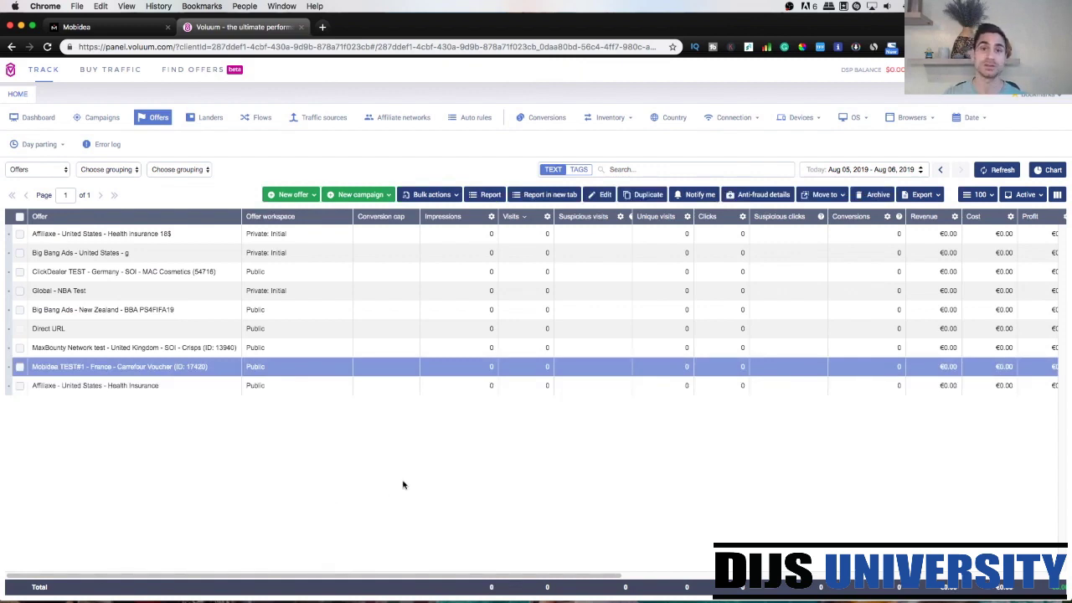
- Select Voluum as the tracker in Mobidea's Global postback settings, then return to Voluum's offers
{"action": "left_click", "coordinate": [125, 30]}
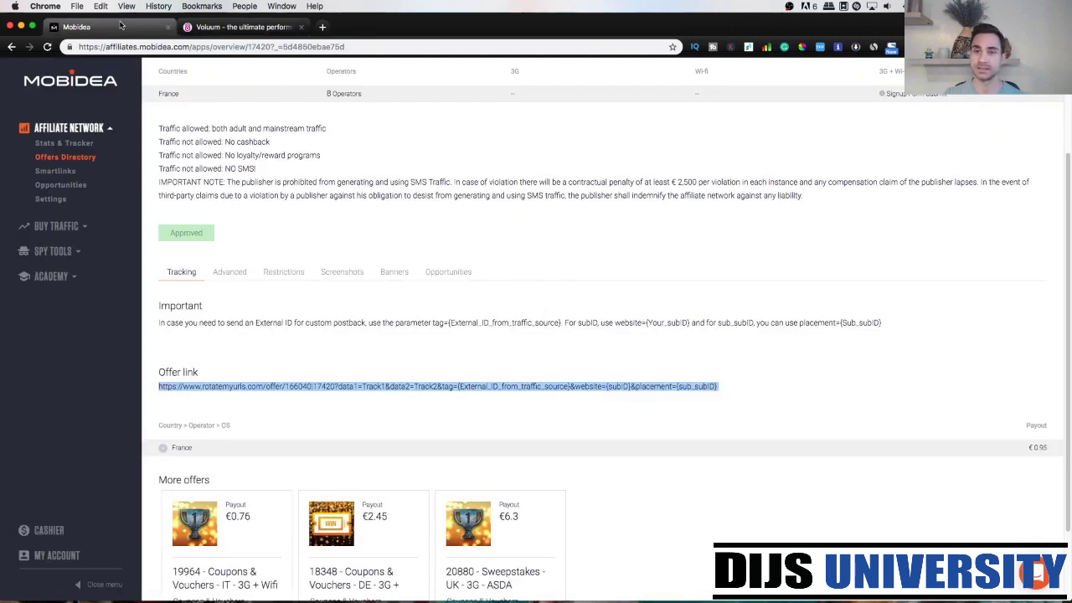
{"action": "scroll", "coordinate": [457, 230], "scroll_direction": "up", "scroll_amount": 3}
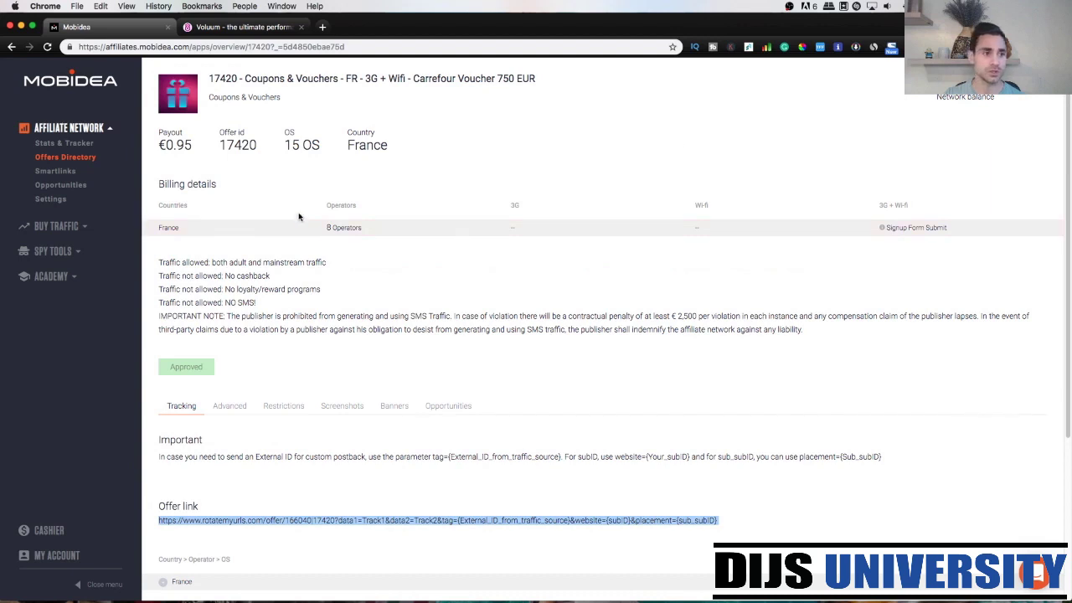
{"action": "left_click", "coordinate": [1044, 97]}
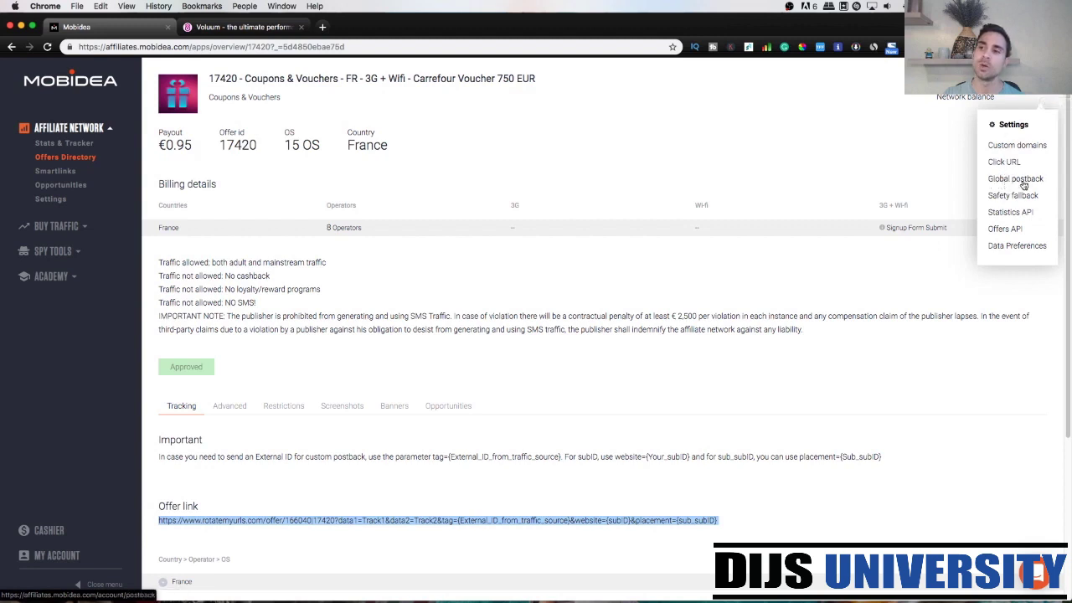
{"action": "left_click", "coordinate": [1032, 181]}
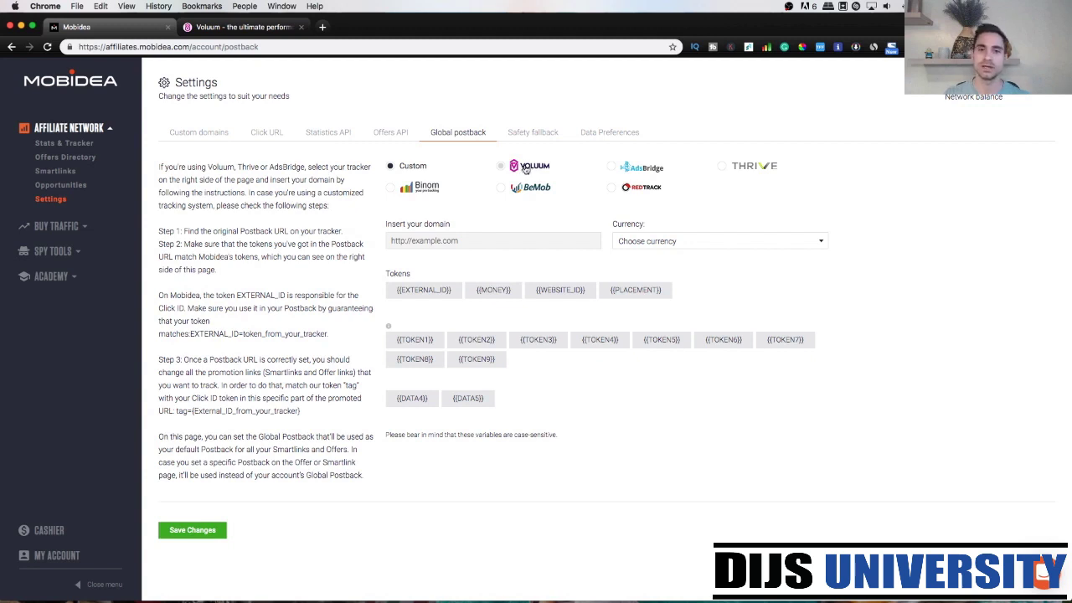
{"action": "left_click", "coordinate": [526, 168]}
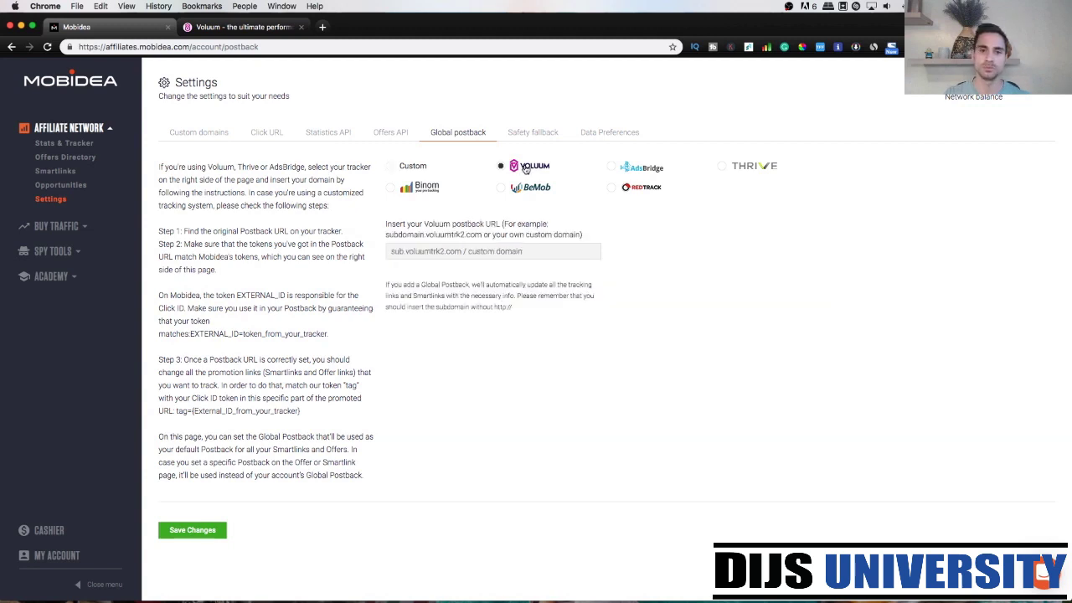
{"action": "left_click", "coordinate": [426, 251]}
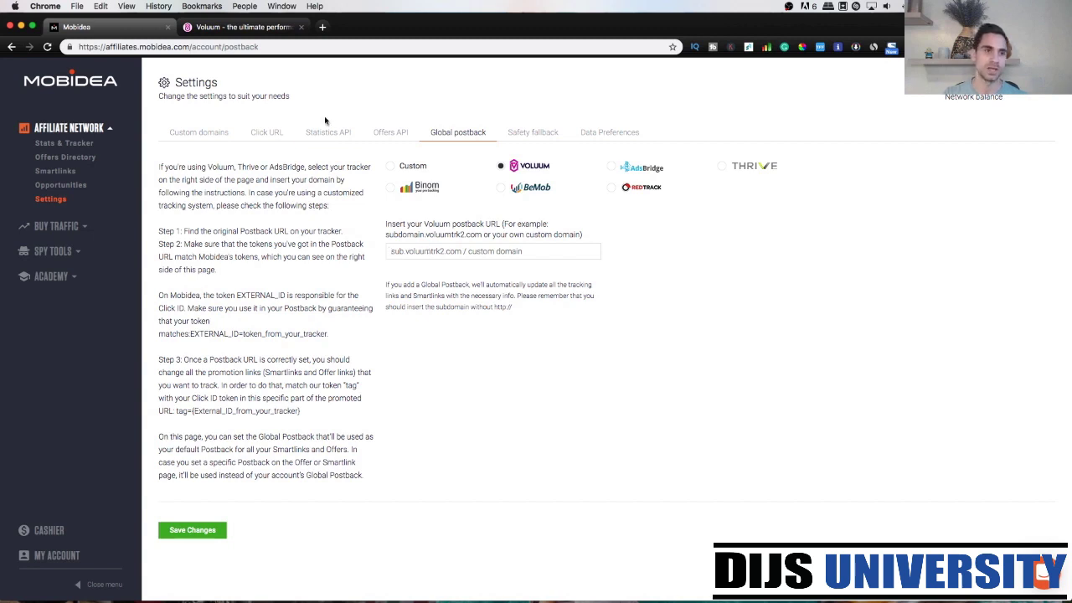
{"action": "left_click", "coordinate": [264, 31]}
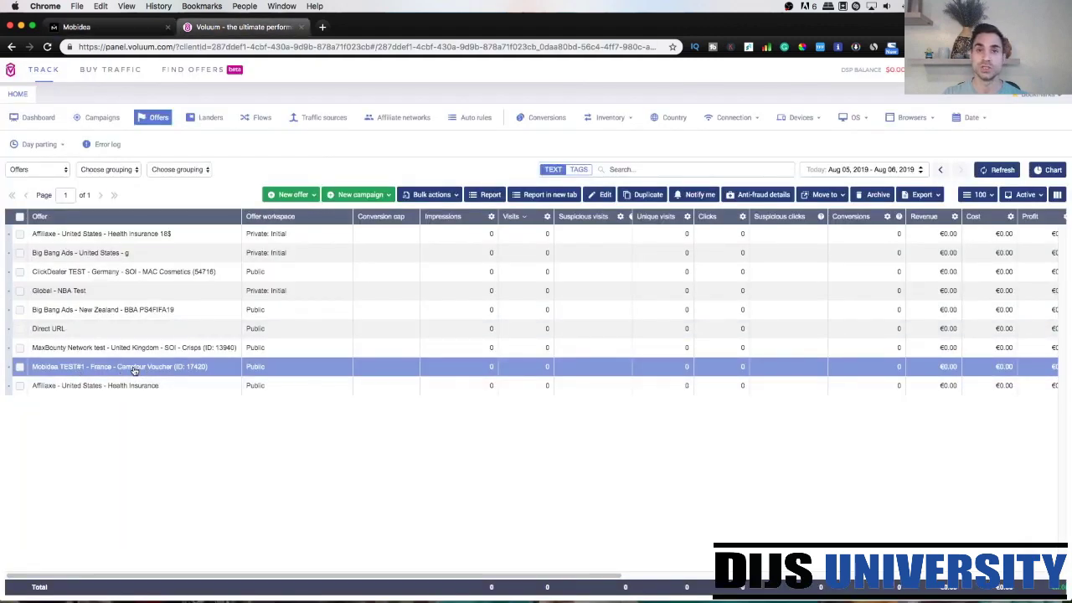
- Edit the Carrefour Voucher offer and select the betrious-stionary.com domain in its postback URL
{"action": "left_click", "coordinate": [603, 195]}
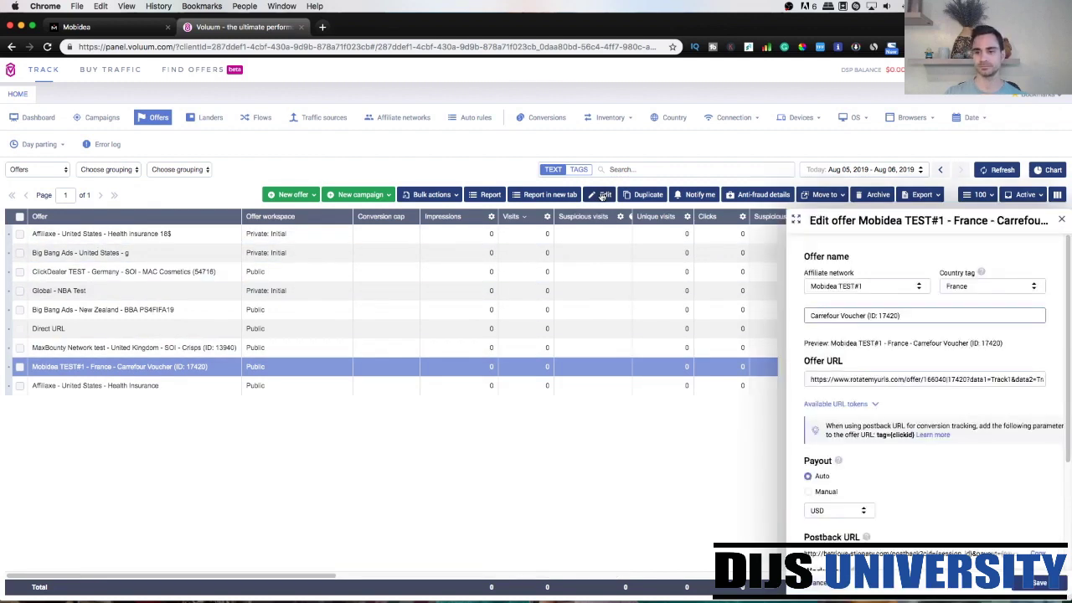
{"action": "scroll", "coordinate": [954, 499], "scroll_direction": "down", "scroll_amount": 2}
{"action": "scroll", "coordinate": [952, 495], "scroll_direction": "down", "scroll_amount": 2}
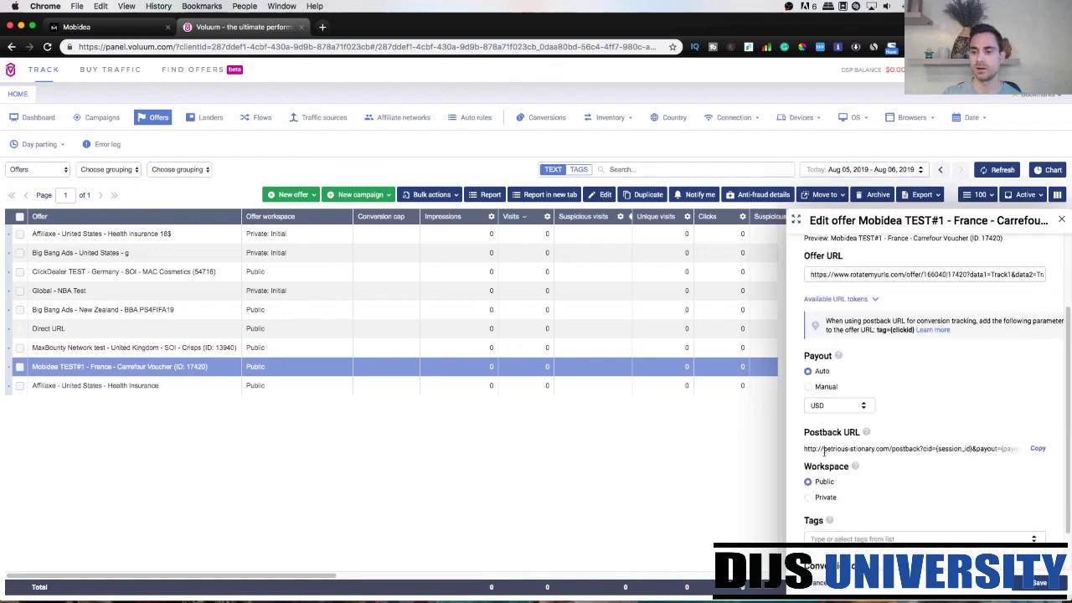
{"action": "left_click_drag", "start_coordinate": [822, 448], "coordinate": [889, 448]}
{"action": "key", "text": "cmd+c"}
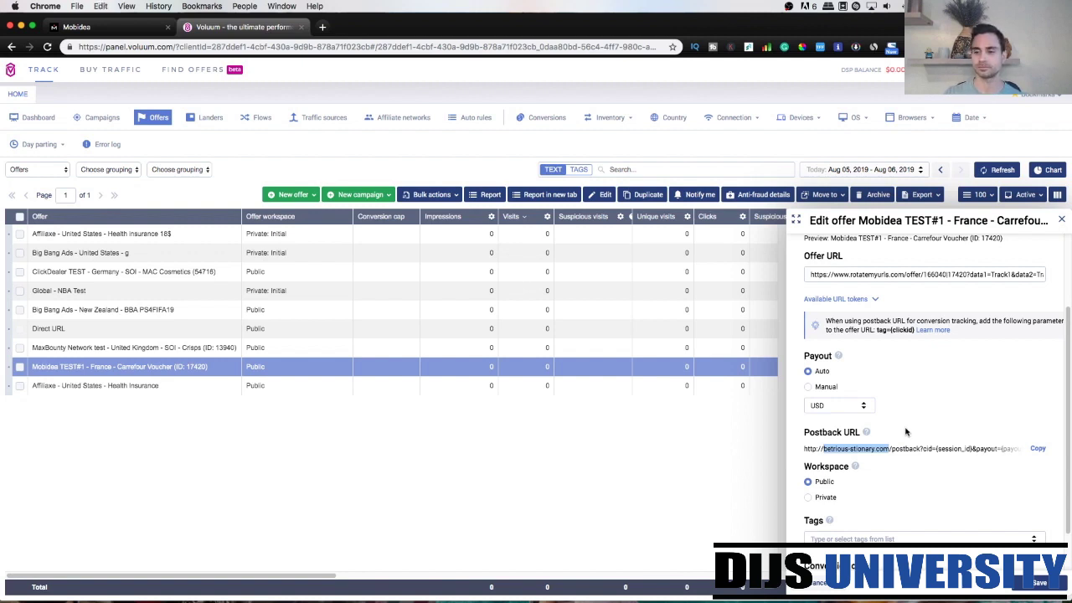
- Paste the Voluum tracker domain betrious-stionary.com into Mobidea's global postback field and save
{"action": "left_click", "coordinate": [94, 31]}
{"action": "left_click", "coordinate": [432, 247]}
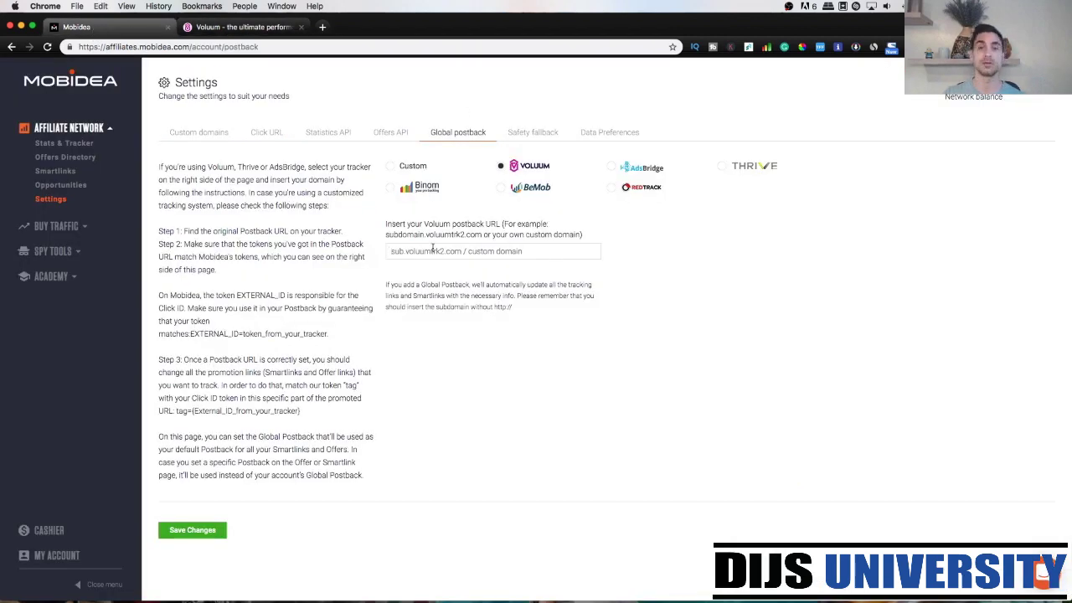
{"action": "key", "text": "cmd+v"}
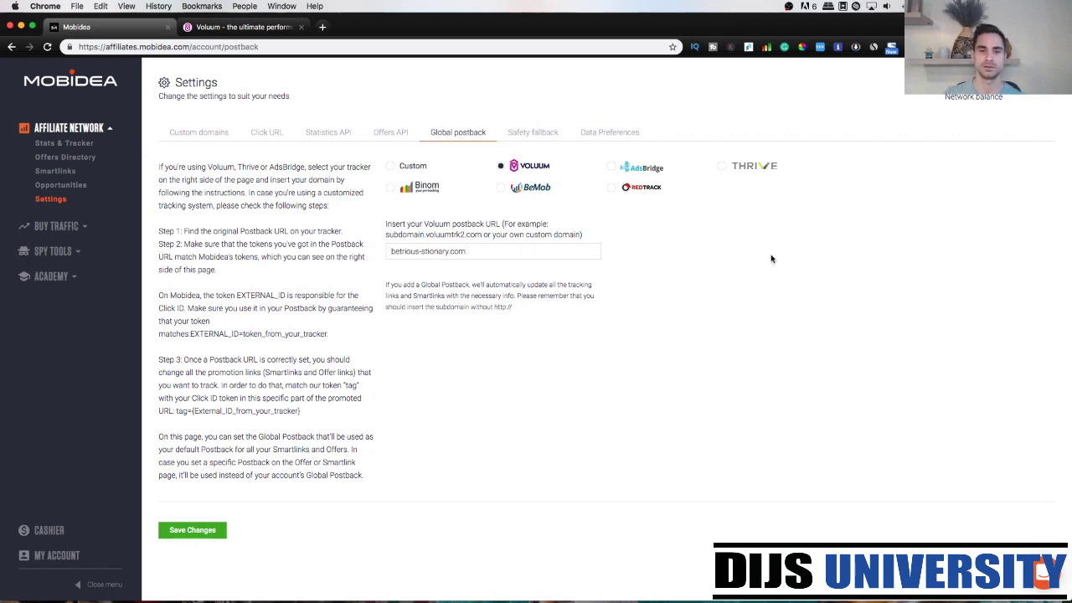
{"action": "left_click", "coordinate": [771, 259]}
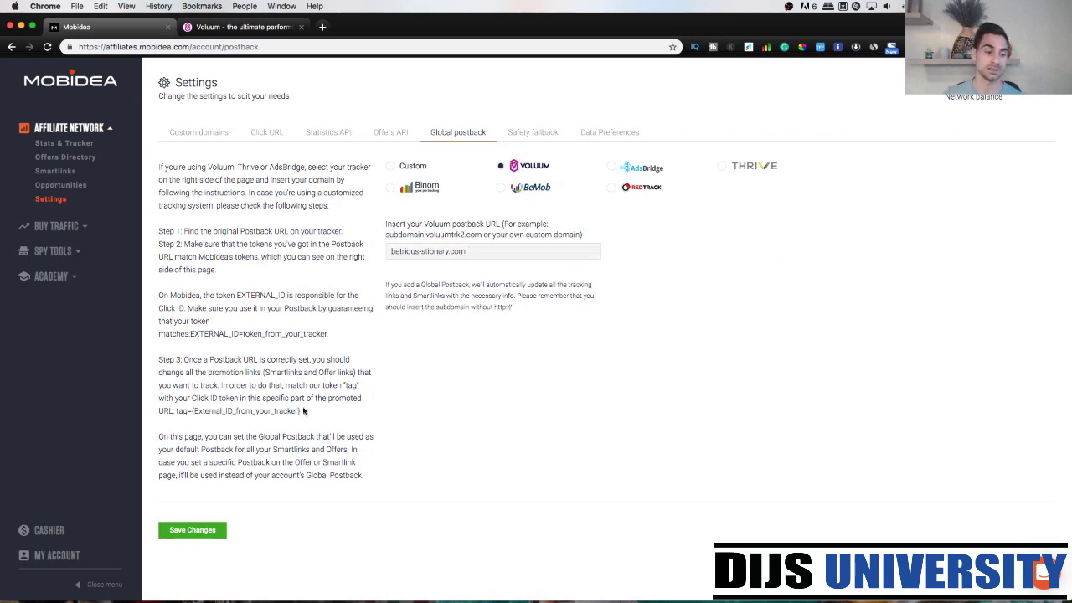
{"action": "left_click", "coordinate": [189, 534]}
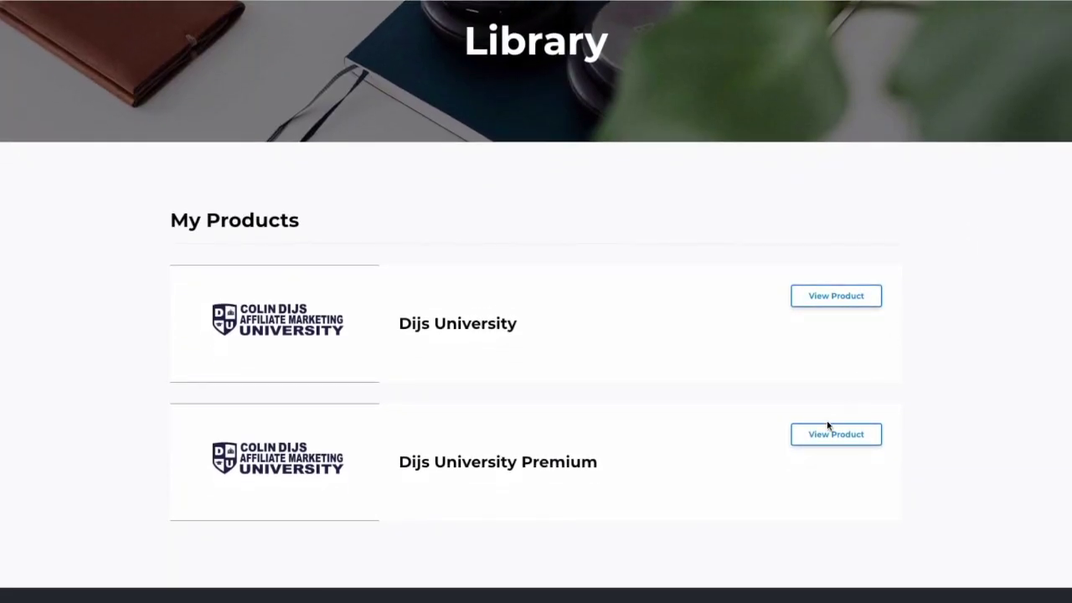
- Open Dijs University Premium from the Library to its Introduction to CPA Marketing lesson
{"action": "left_click", "coordinate": [831, 432]}
{"action": "scroll", "coordinate": [927, 261], "scroll_direction": "down", "scroll_amount": 2}
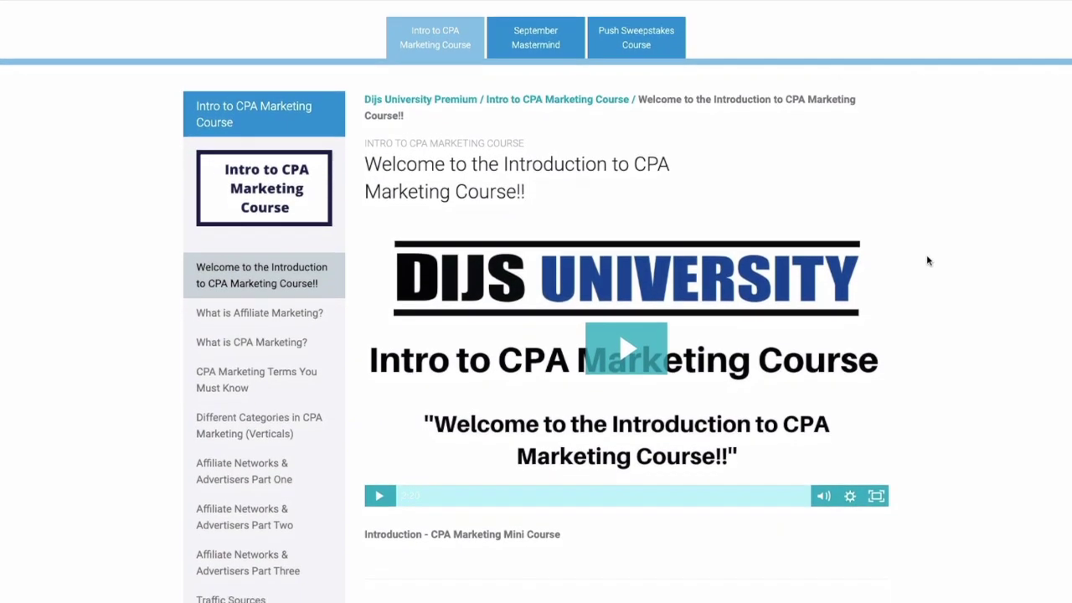